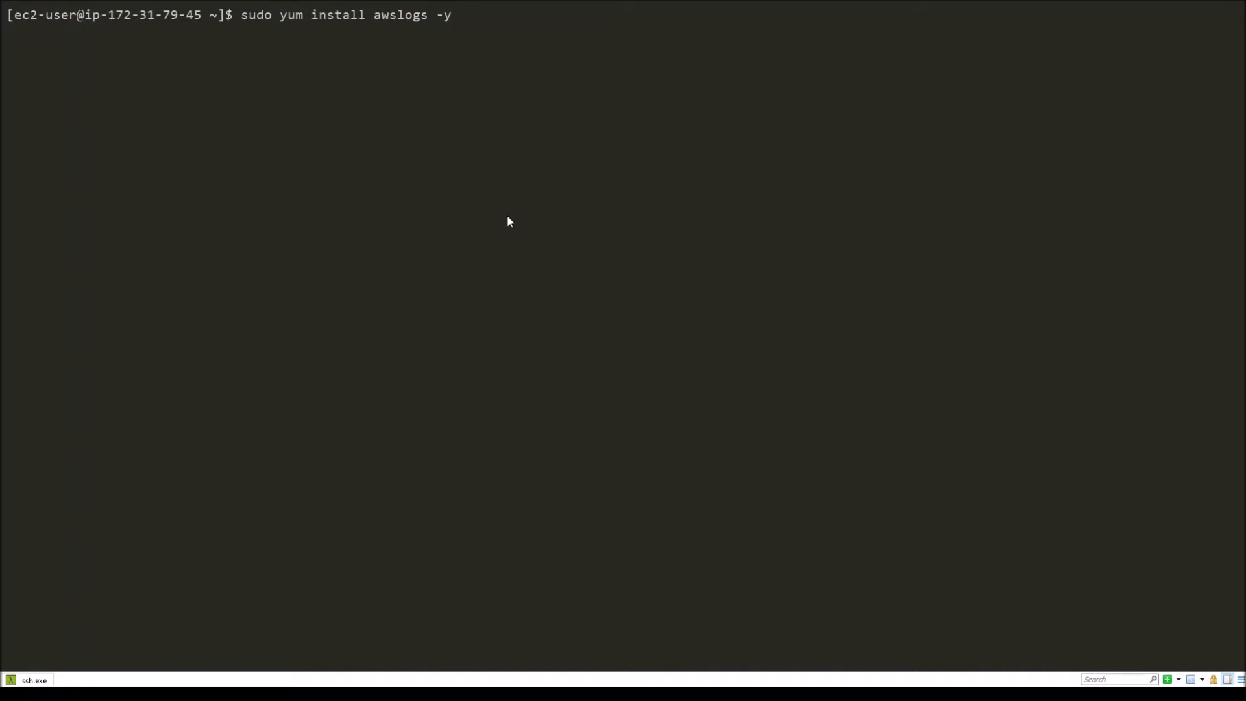
Step: Install the awslogs package on the EC2 instance with sudo yum install awslogs -y
key("Return")
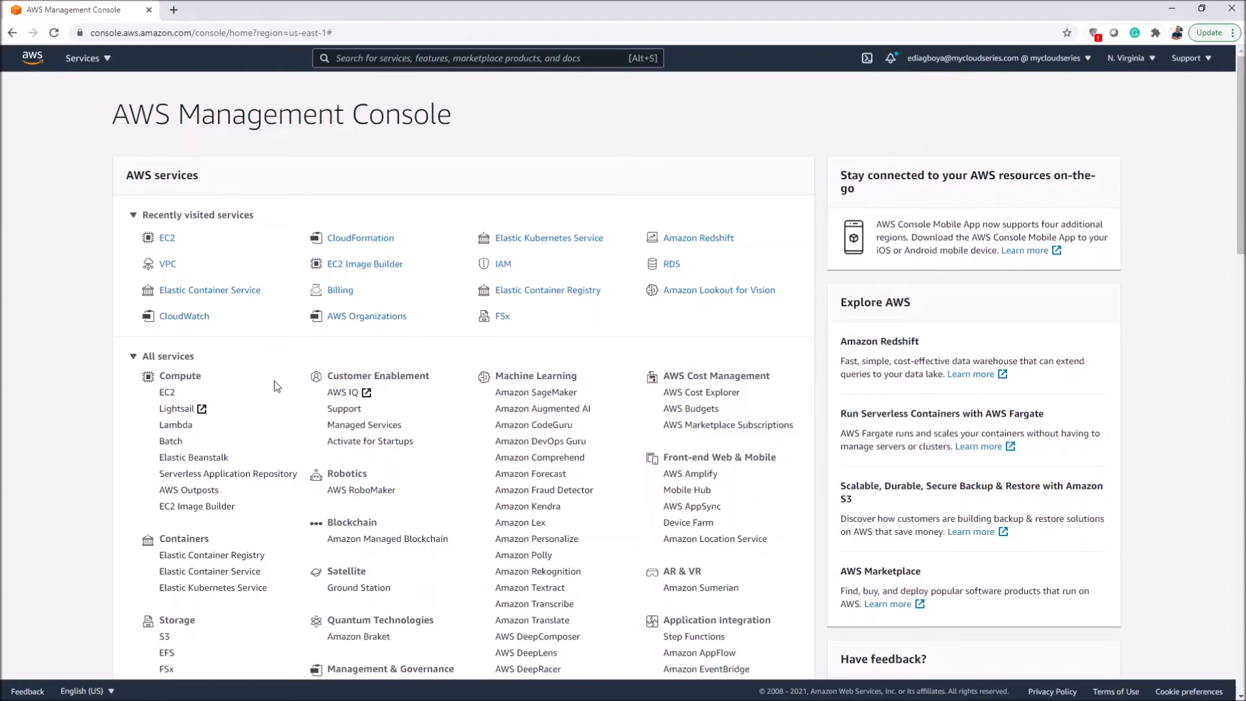
Step: Switch to the AWS Management Console in the browser and open the IAM policies list
scroll(275, 390, "down", 5)
scroll(276, 390, "down", 3)
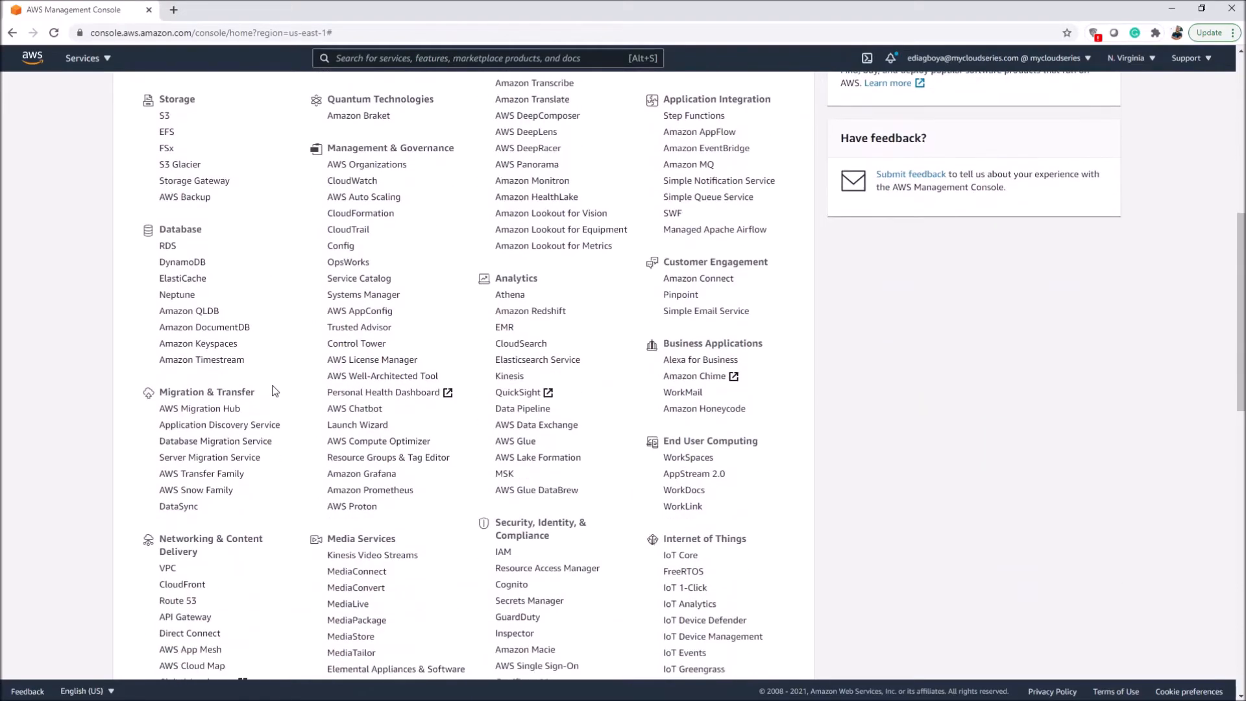
scroll(275, 389, "up", 5)
scroll(275, 390, "down", 1)
scroll(275, 390, "down", 1)
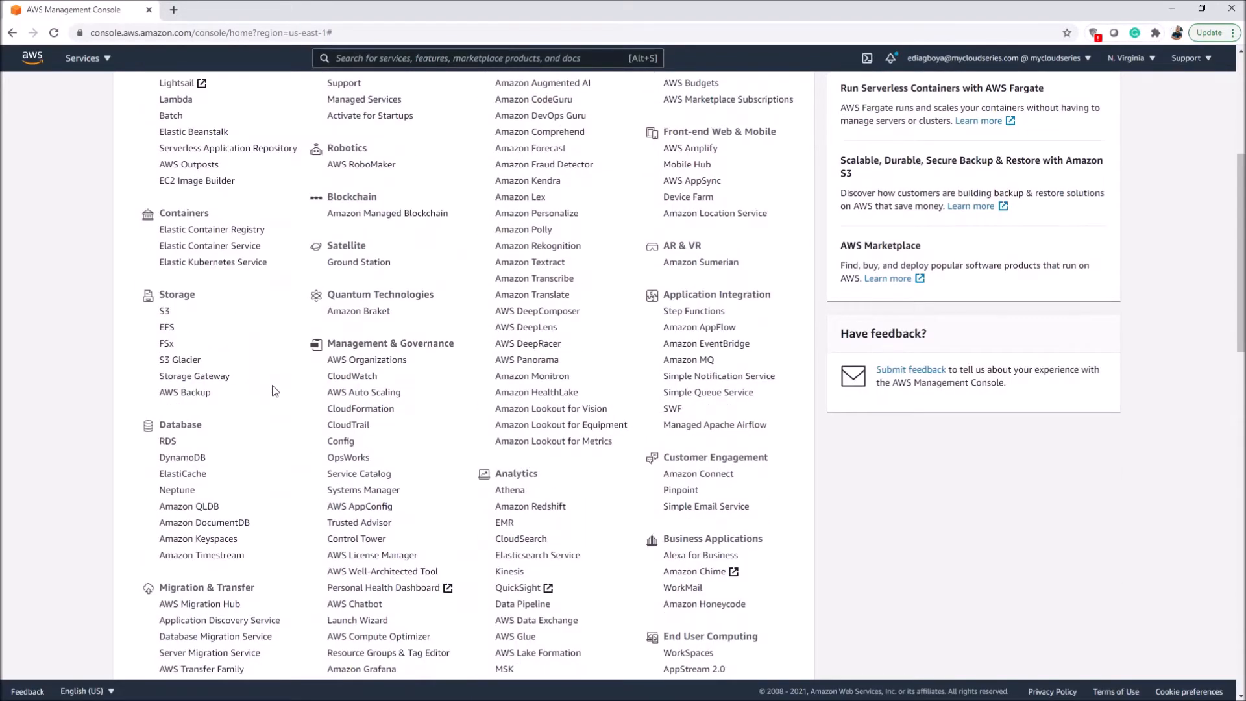
scroll(275, 390, "down", 4)
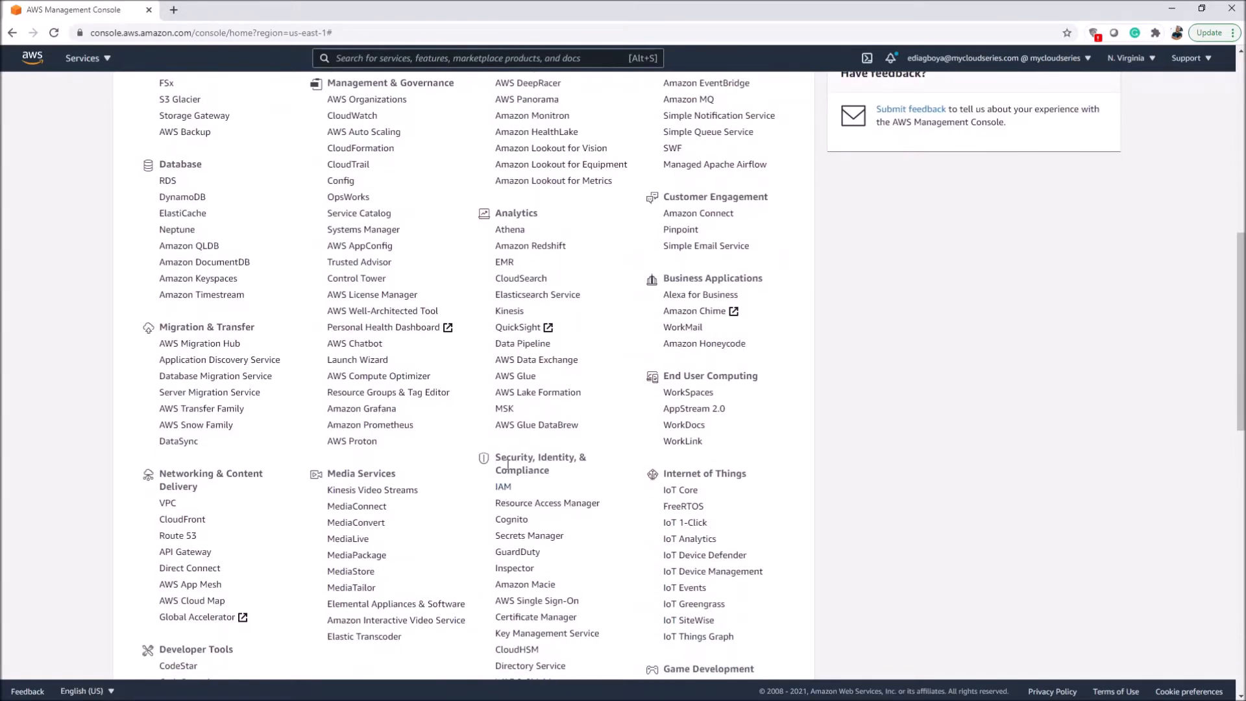
left_click(503, 488)
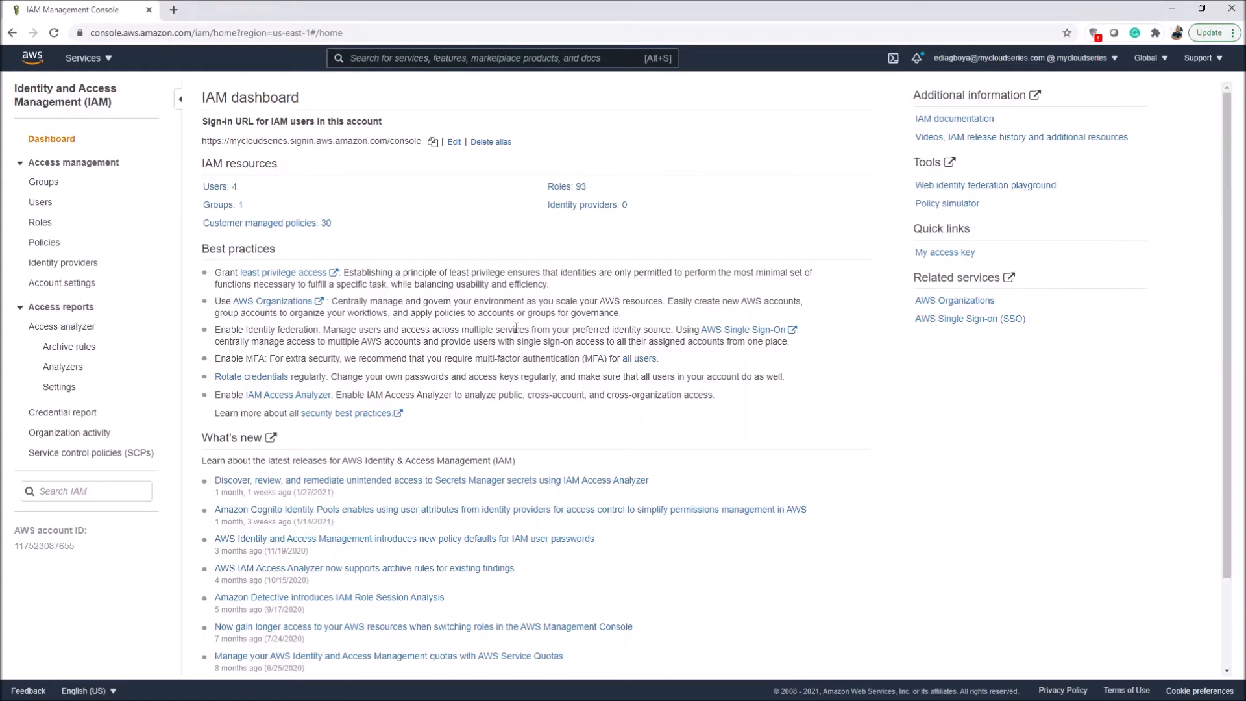
left_click(47, 243)
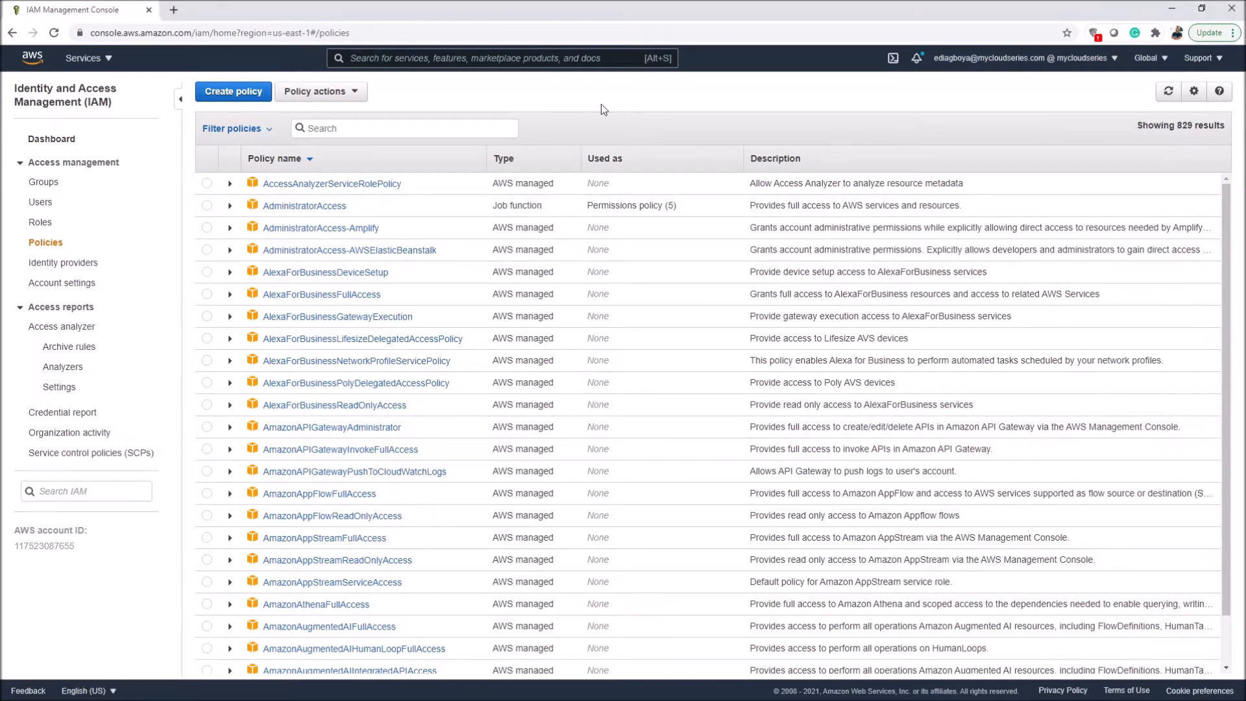
Step: Start a new JSON policy allowing logs:CreateLogGroup, logs:CreateLogStream, logs:PutLogEvents and logs:DescribeLogStreams on resource arn:aws:logs:*:*:*
left_click(244, 97)
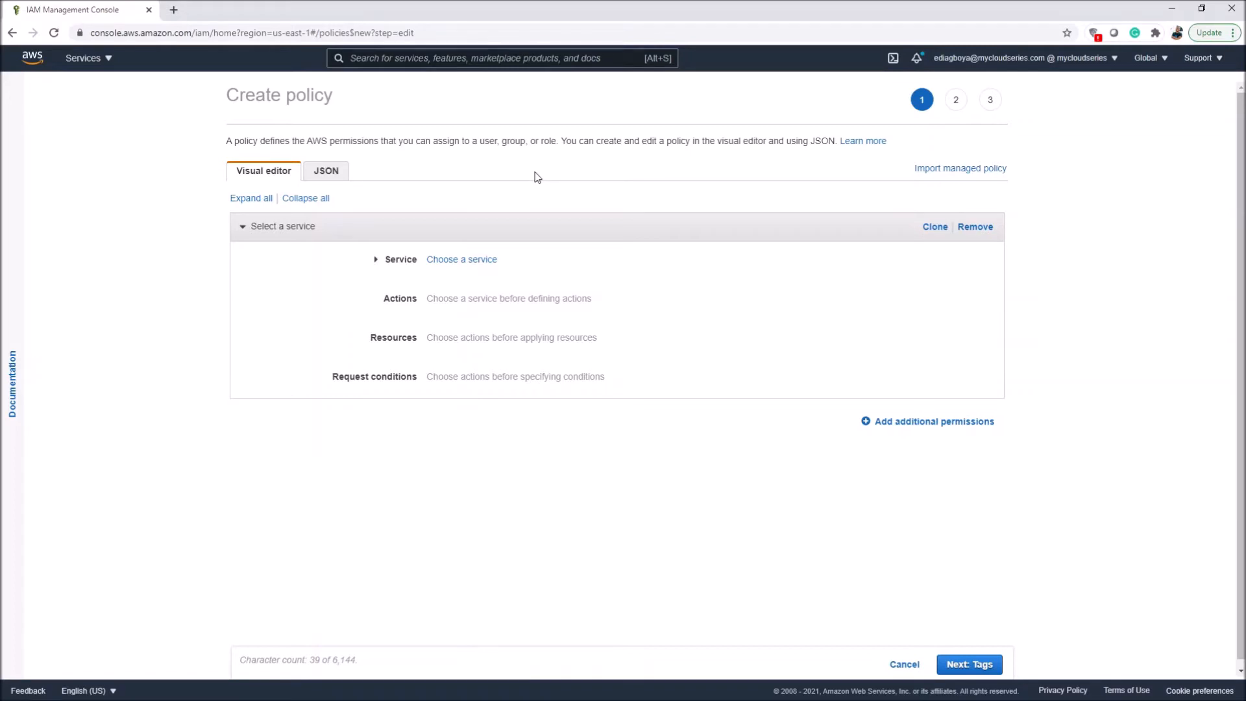
left_click(327, 172)
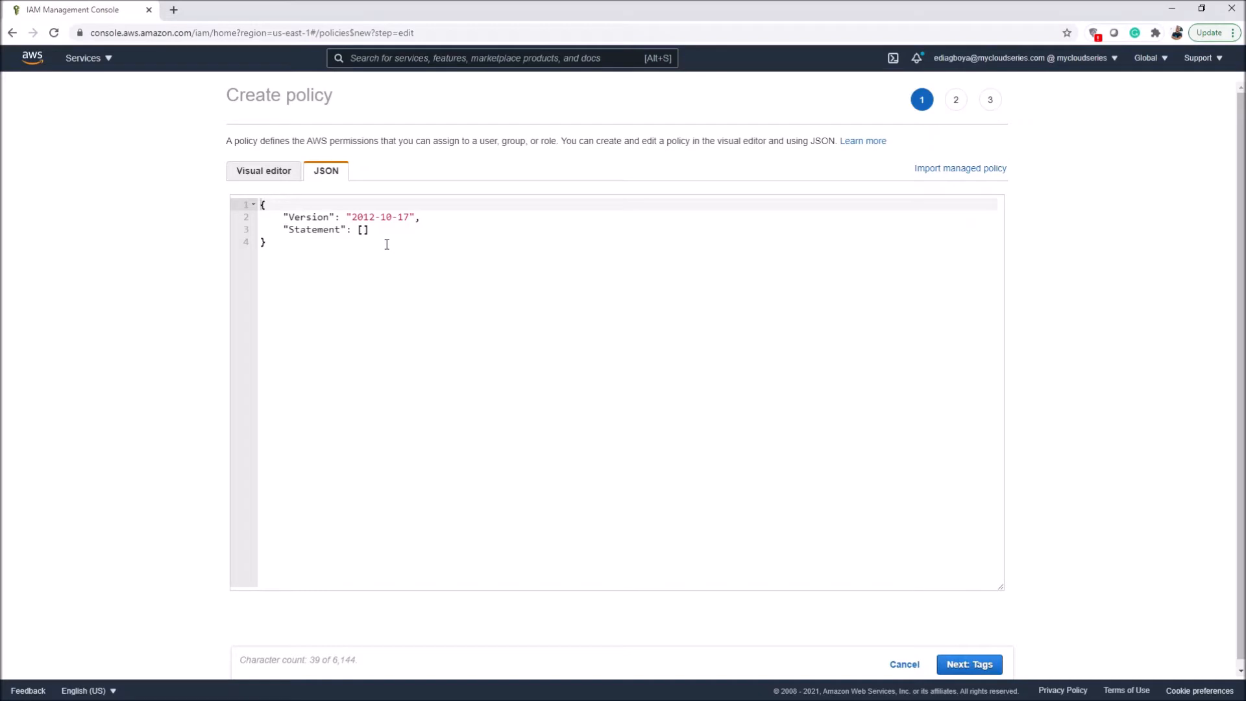
left_click(1001, 550)
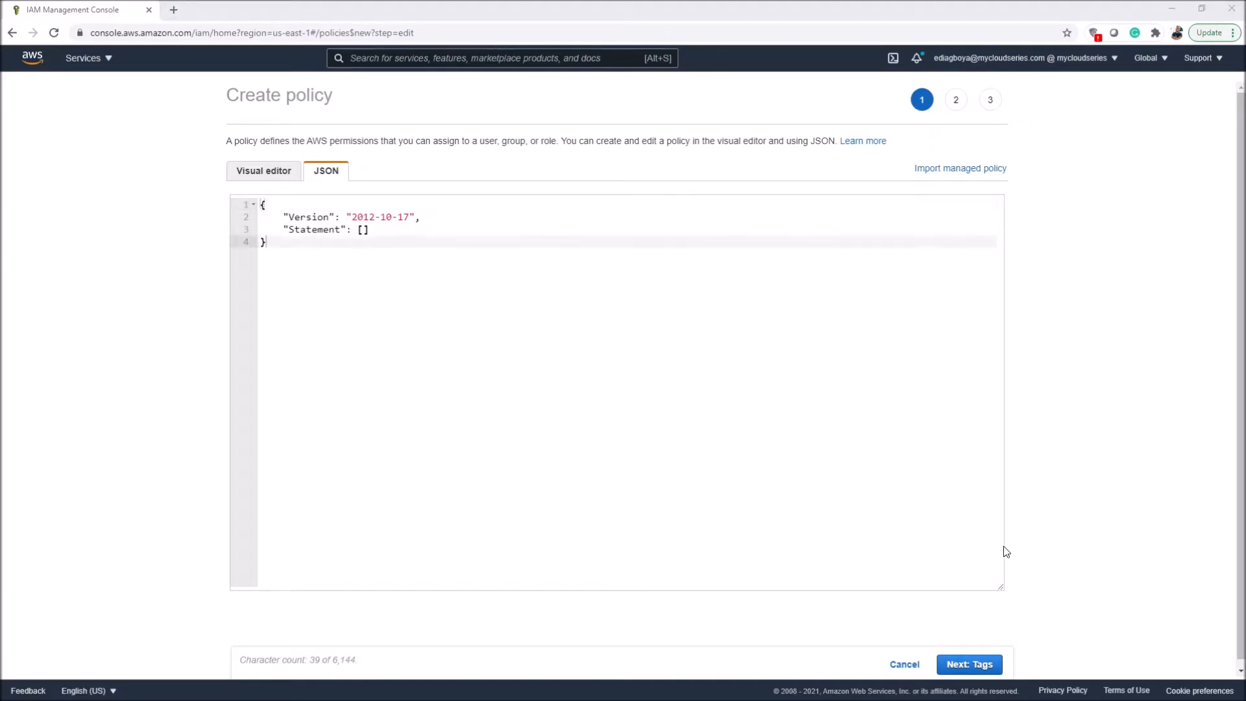
key("ctrl+a")
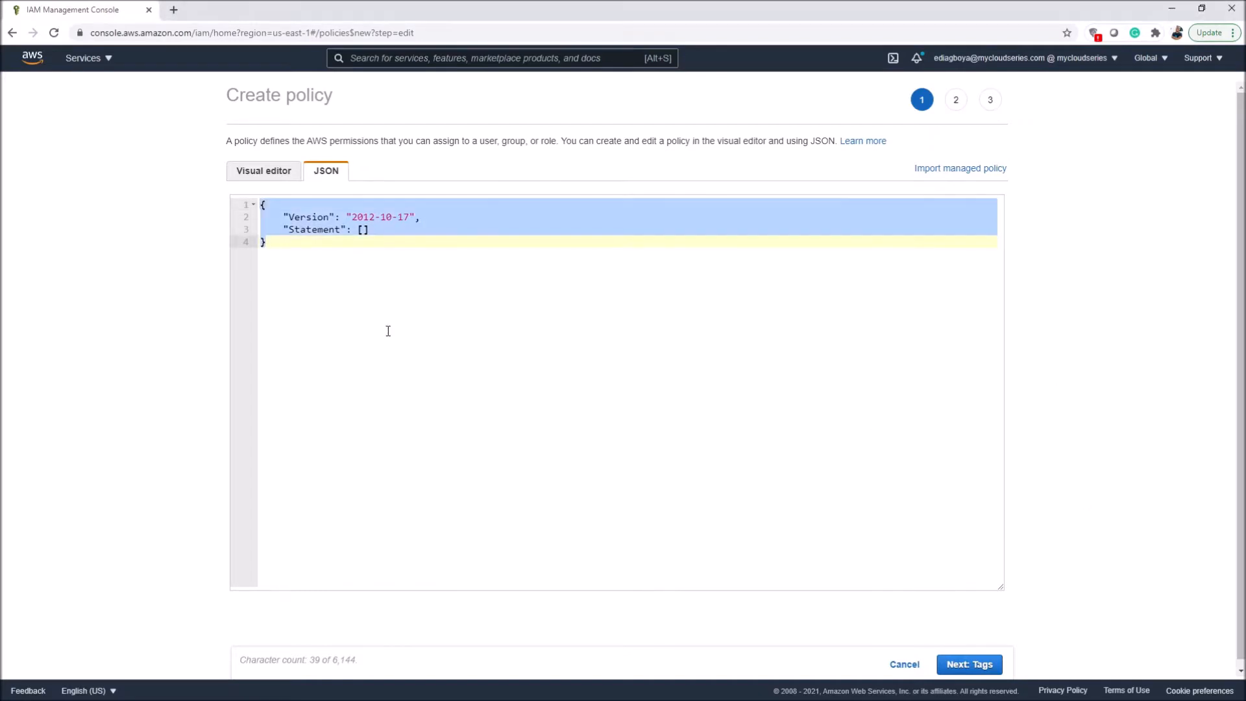
type("{ \"Version\": \"2012-10-17\", \"Statement\": [ { \"Effect\": \"Allow\", \"Action\": [ \"logs:CreateLogGroup\", \"logs:CreateLogStream\", \"logs:PutLogEvents\", \"logs:DescribeLogStreams\" ], \"Resource\": [ \"arn:aws:logs:*:*:*\" ] } ] }")
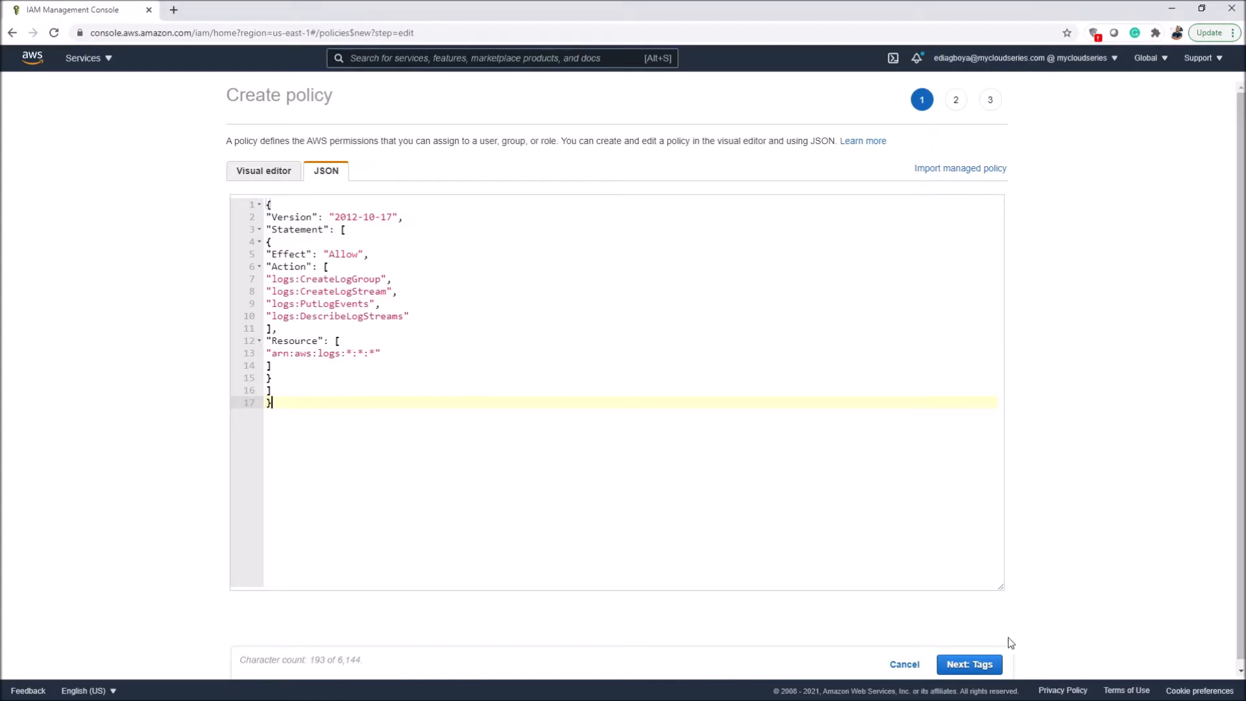
left_click(970, 665)
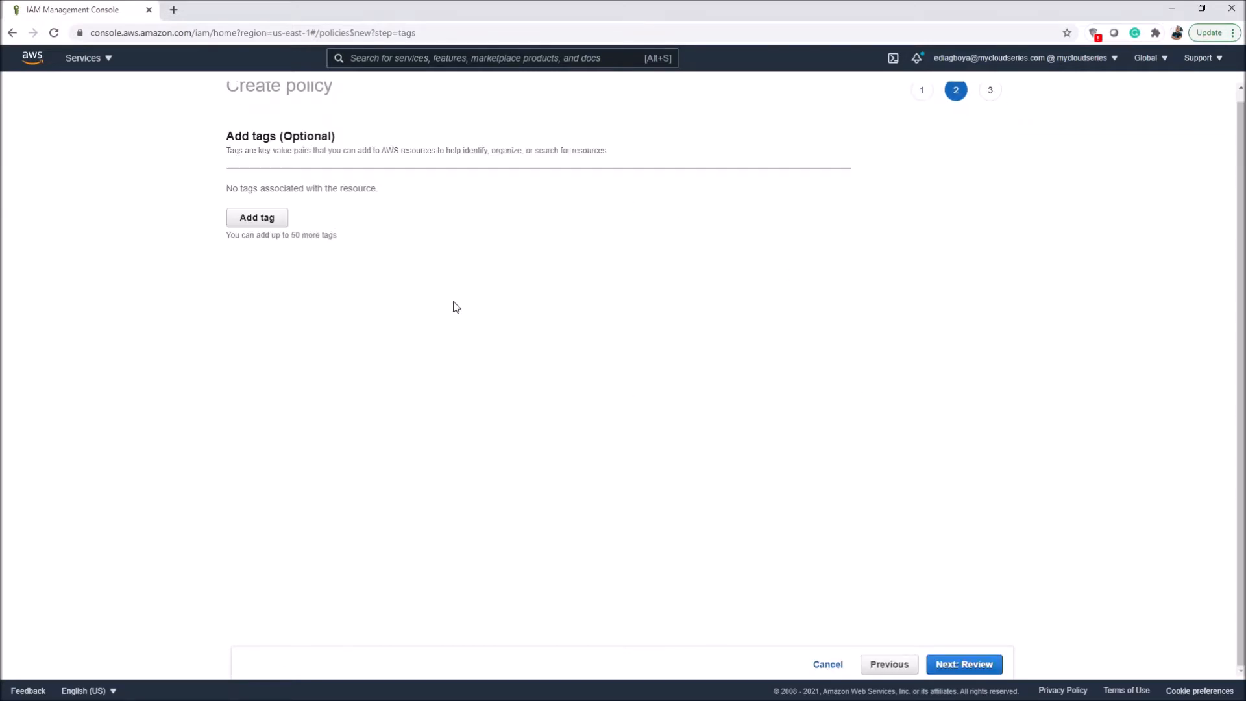
Step: Leave the policy without tags, name it ec2cloudwatchpolicy and create it
scroll(351, 130, "up", 1)
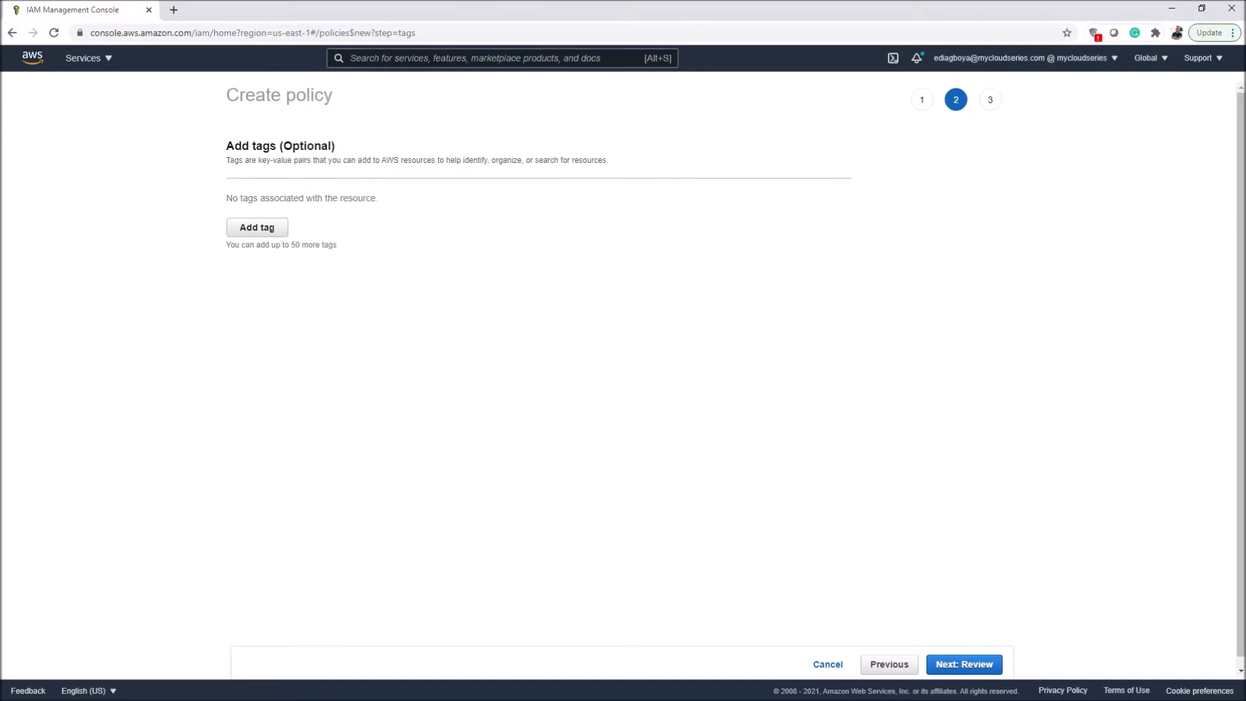
left_click(977, 669)
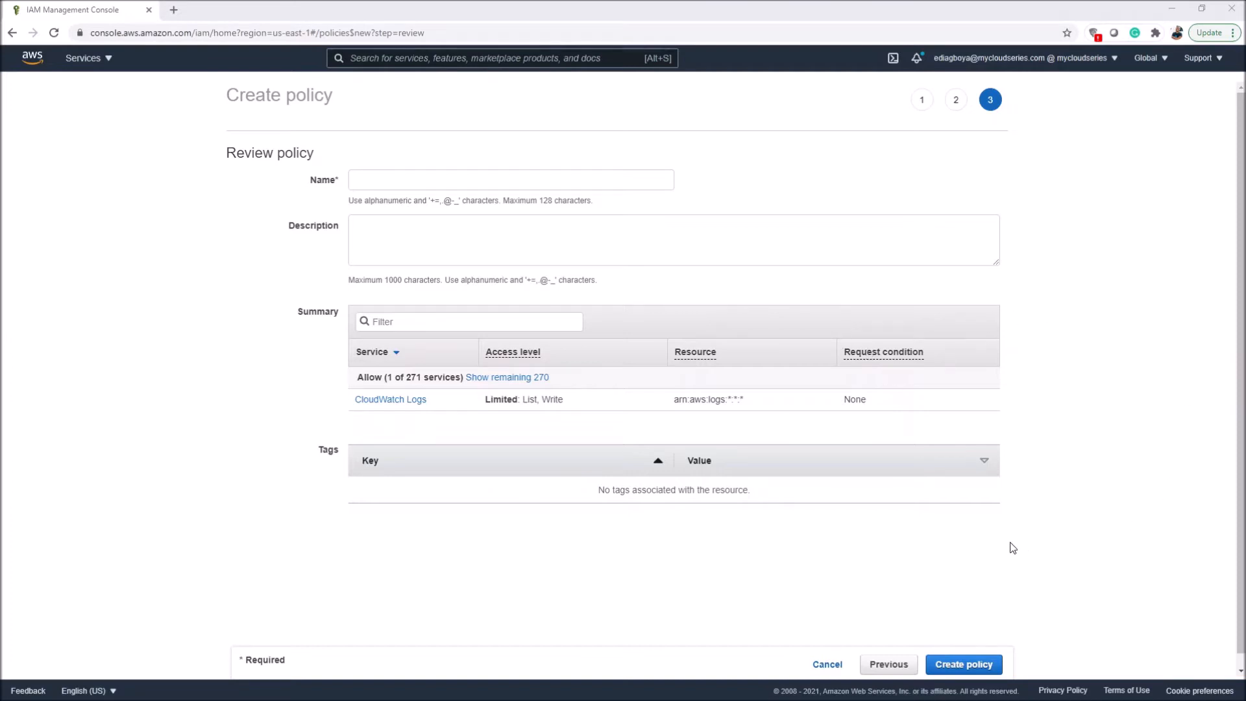
left_click(448, 187)
type("ec2cloudwatch")
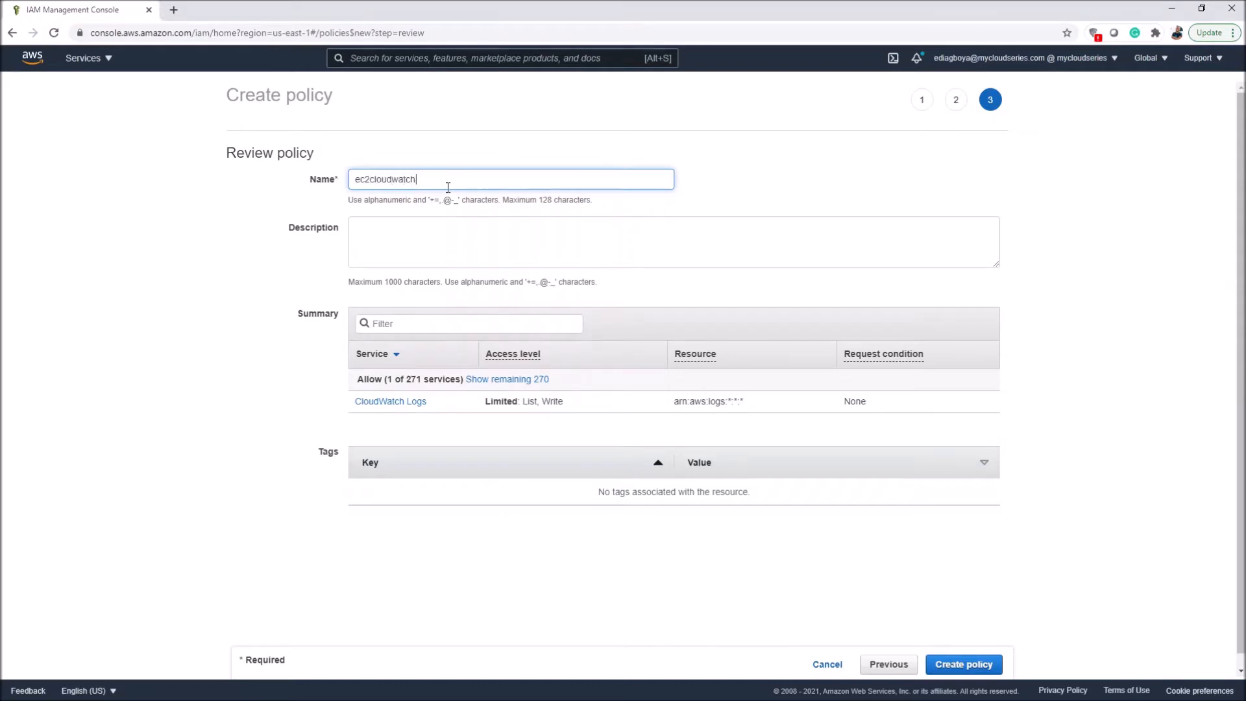
type("policy")
left_click(968, 665)
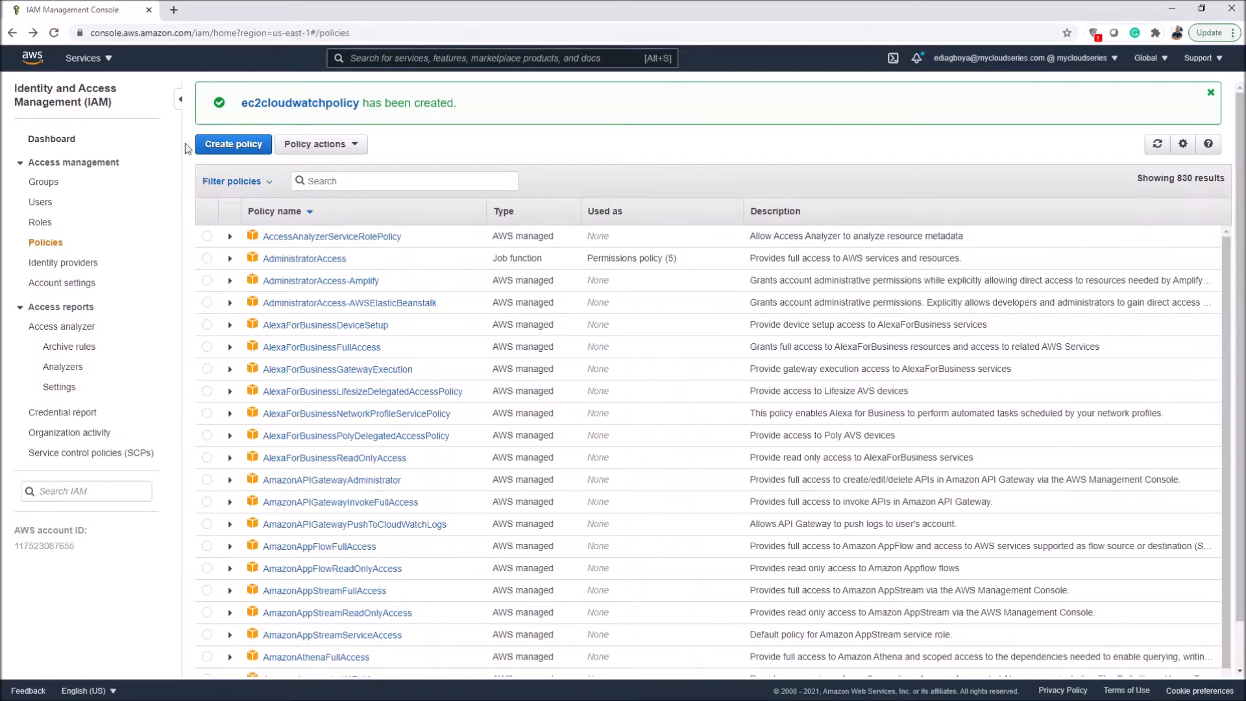
Step: Start a new IAM role with AWS service as trusted entity and EC2 as the use case
left_click(40, 222)
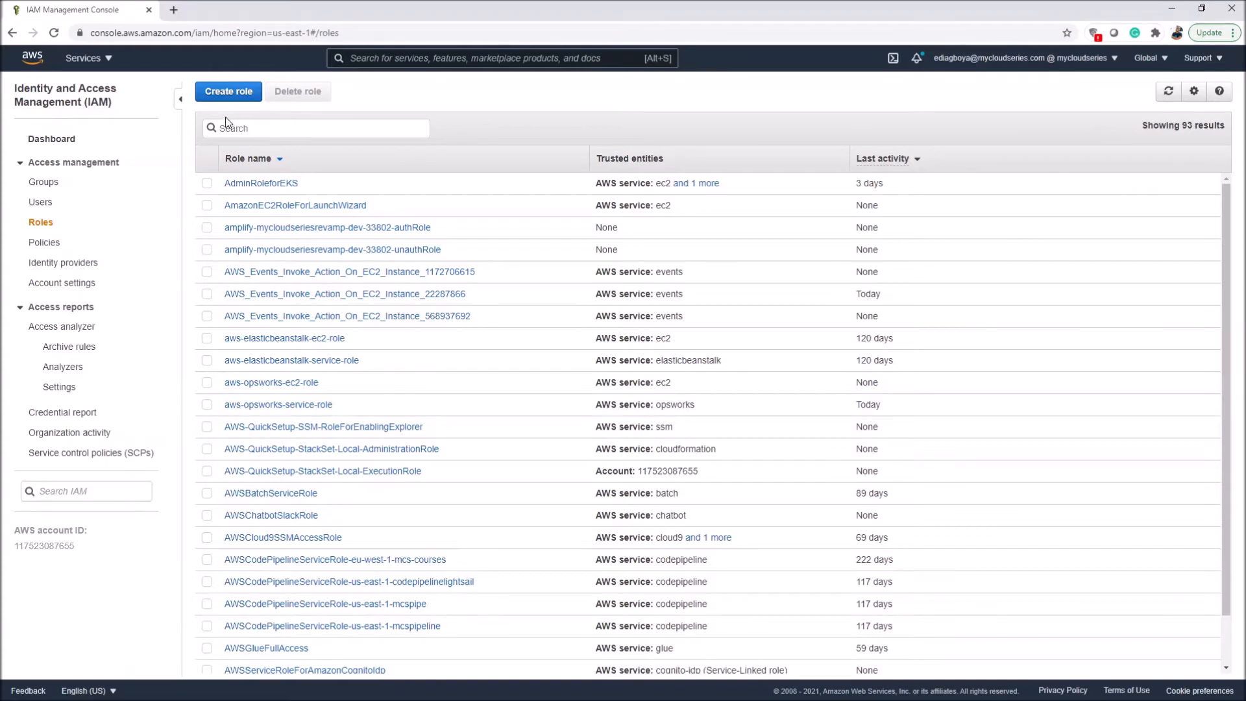
left_click(229, 91)
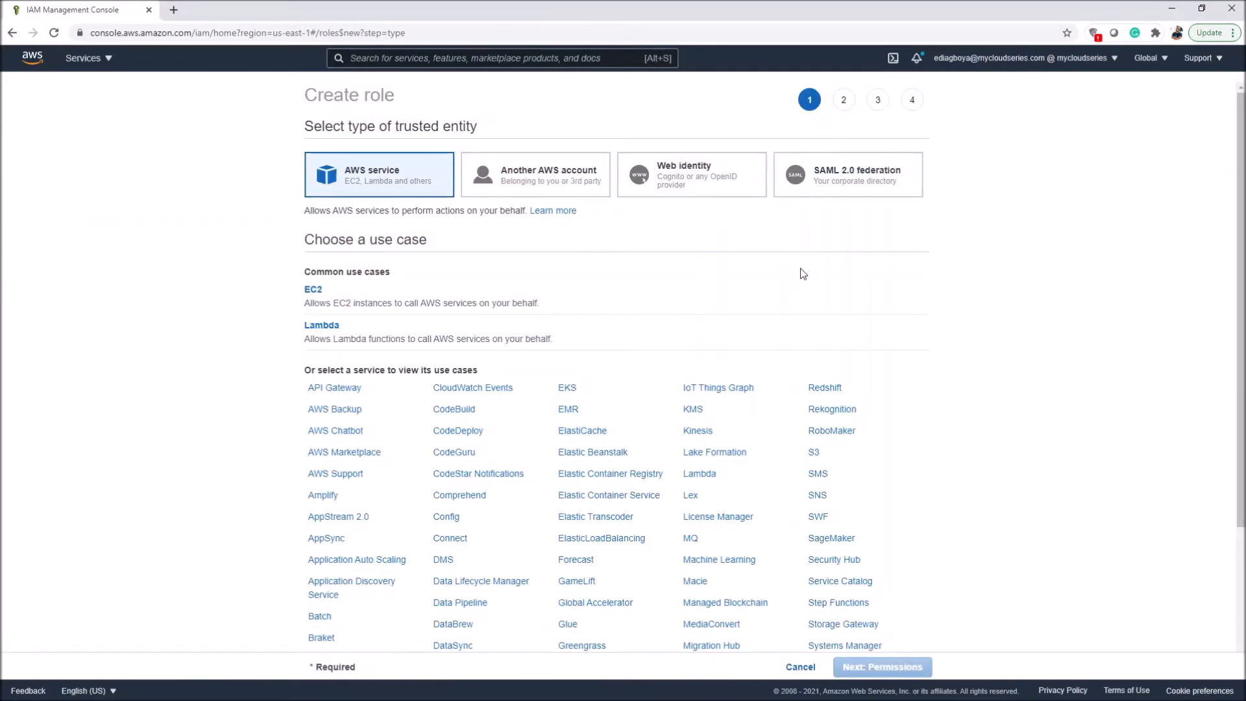
left_click_drag(313, 126, 431, 126)
left_click(428, 125)
scroll(434, 375, "down", 1)
scroll(434, 375, "down", 2)
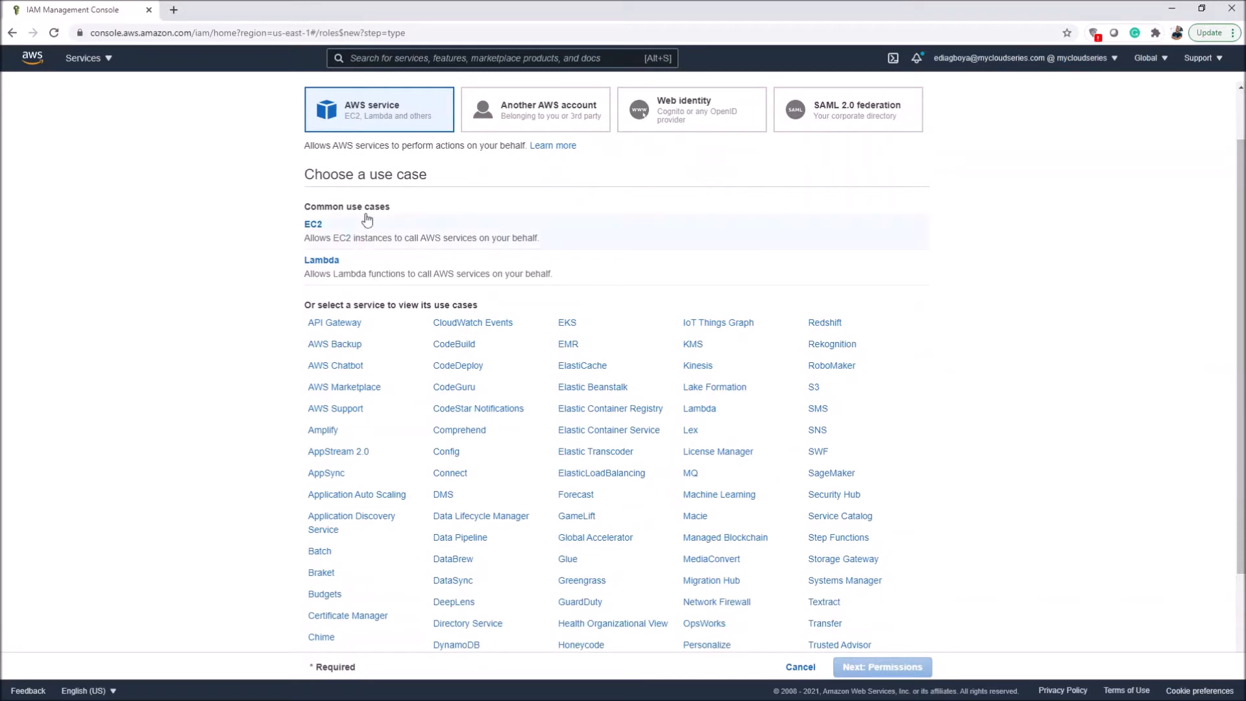
scroll(486, 266, "up", 3)
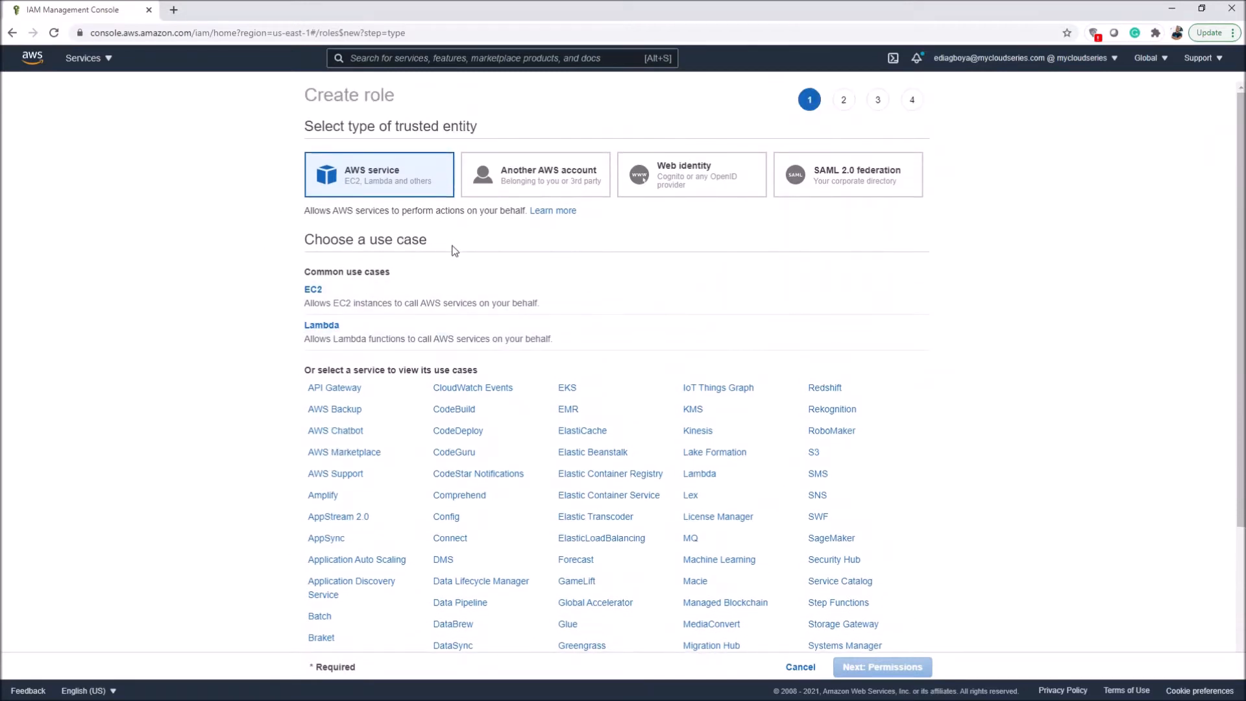
left_click(363, 305)
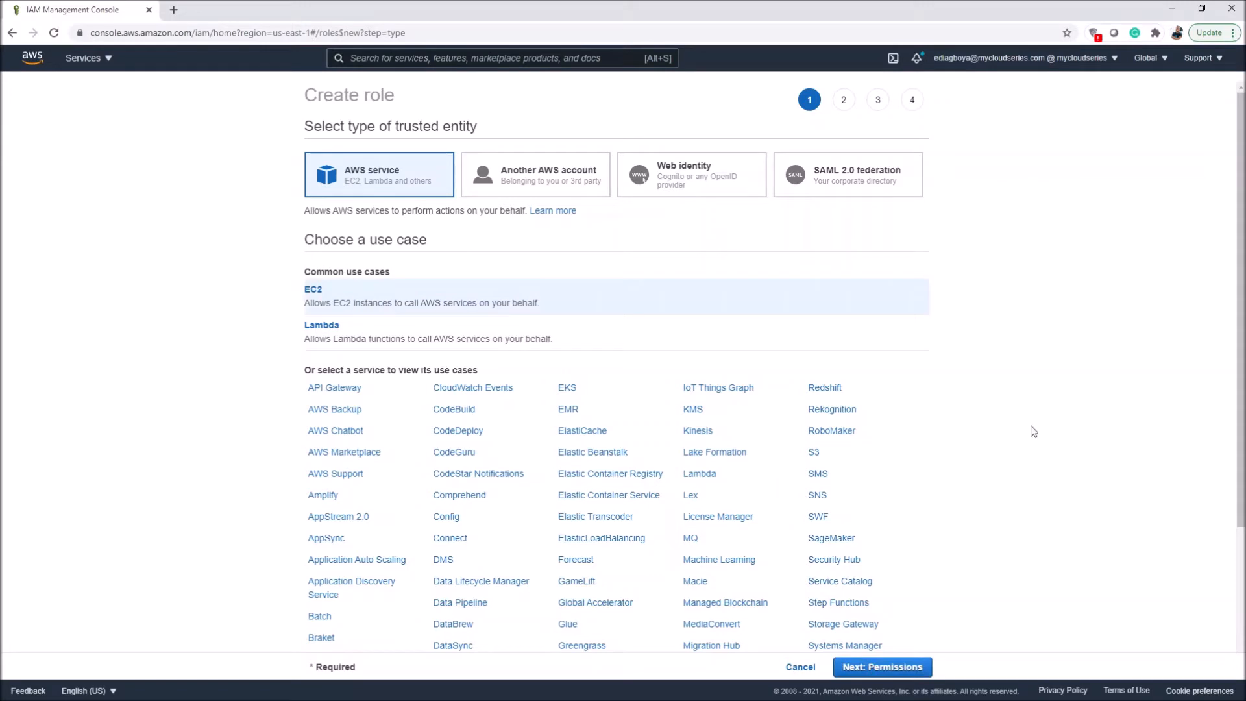
left_click(896, 667)
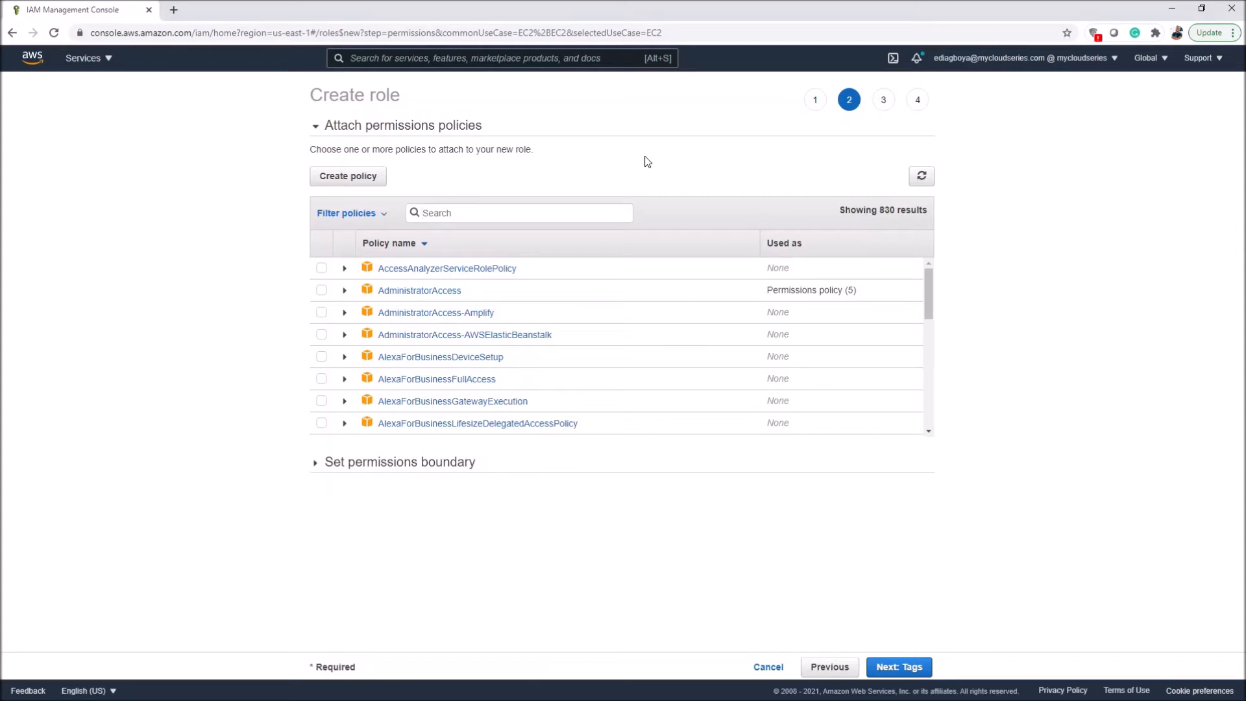
Step: Find ec2cloudwatchpolicy by searching for ec2clou and attach it to the new role
type("ec2clou")
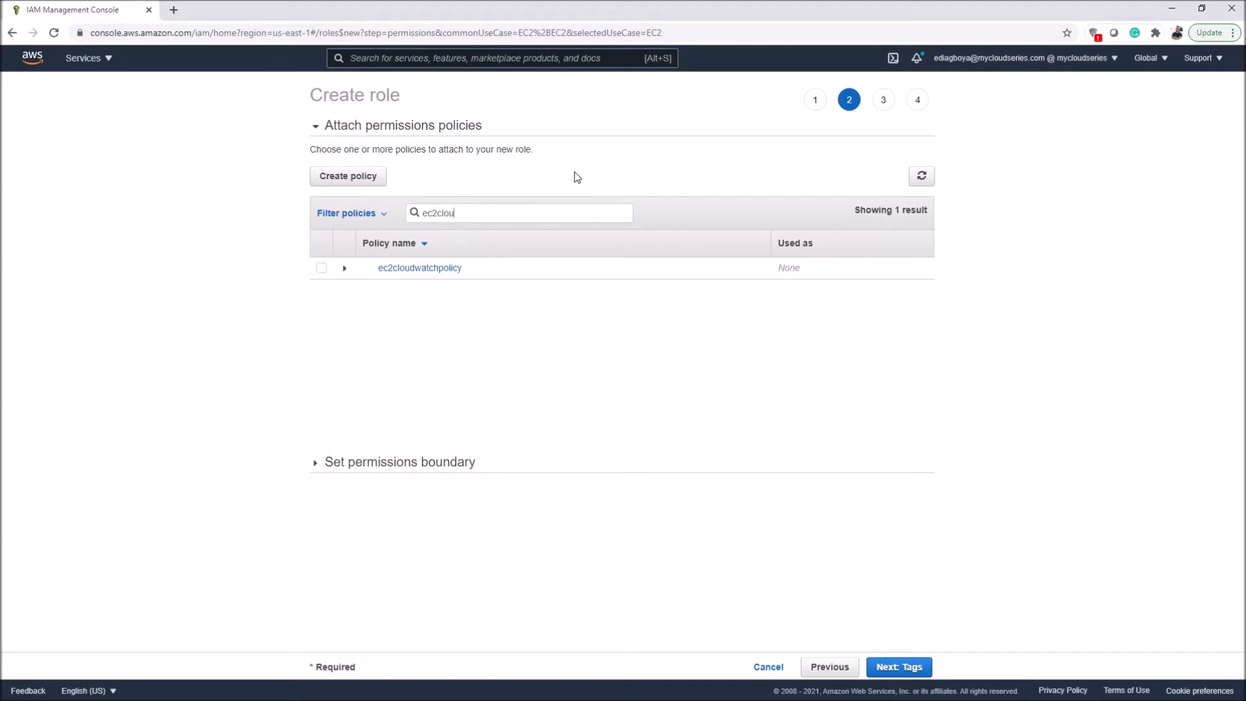
left_click(322, 268)
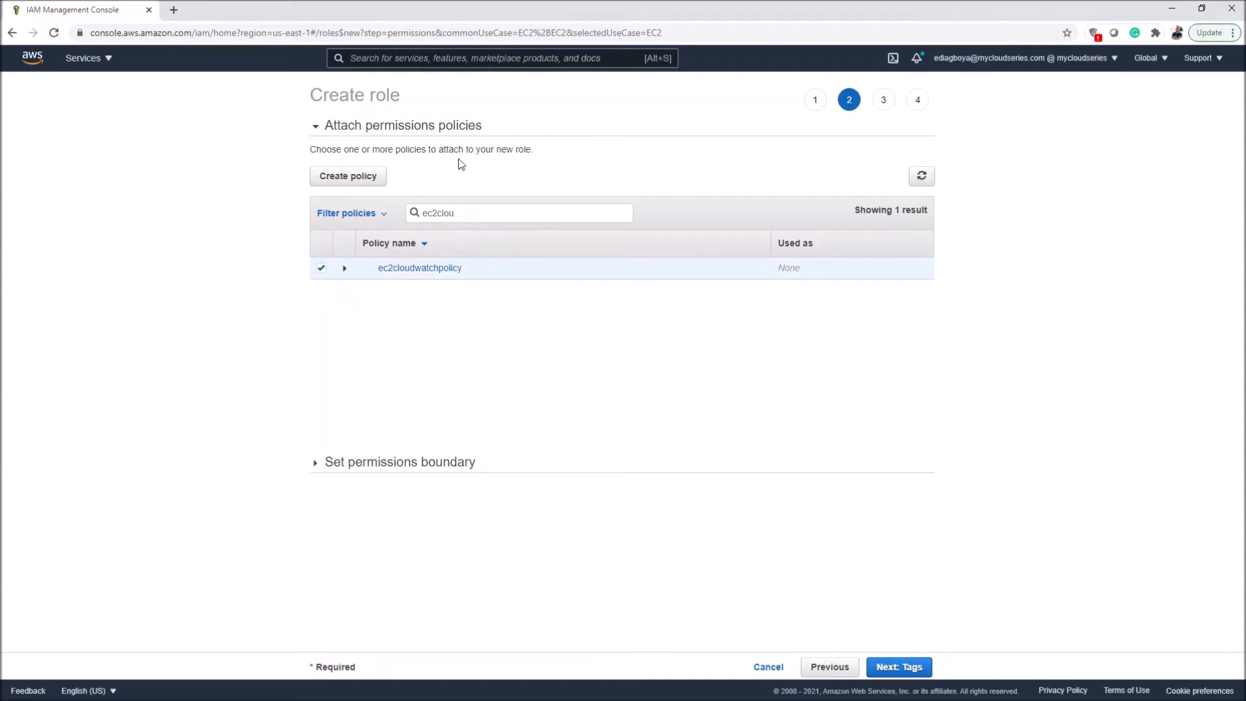
left_click(900, 666)
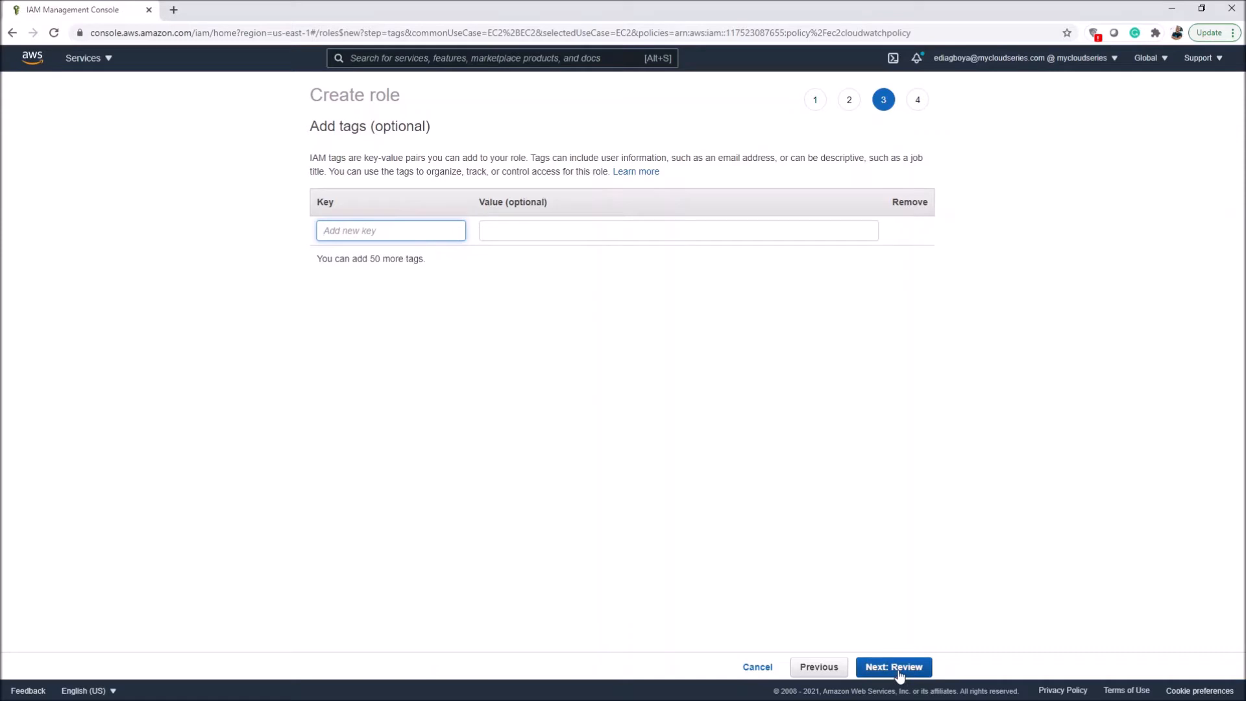
Step: Leave the role without tags, name it ec2cloudwatchrole and create it
left_click(864, 668)
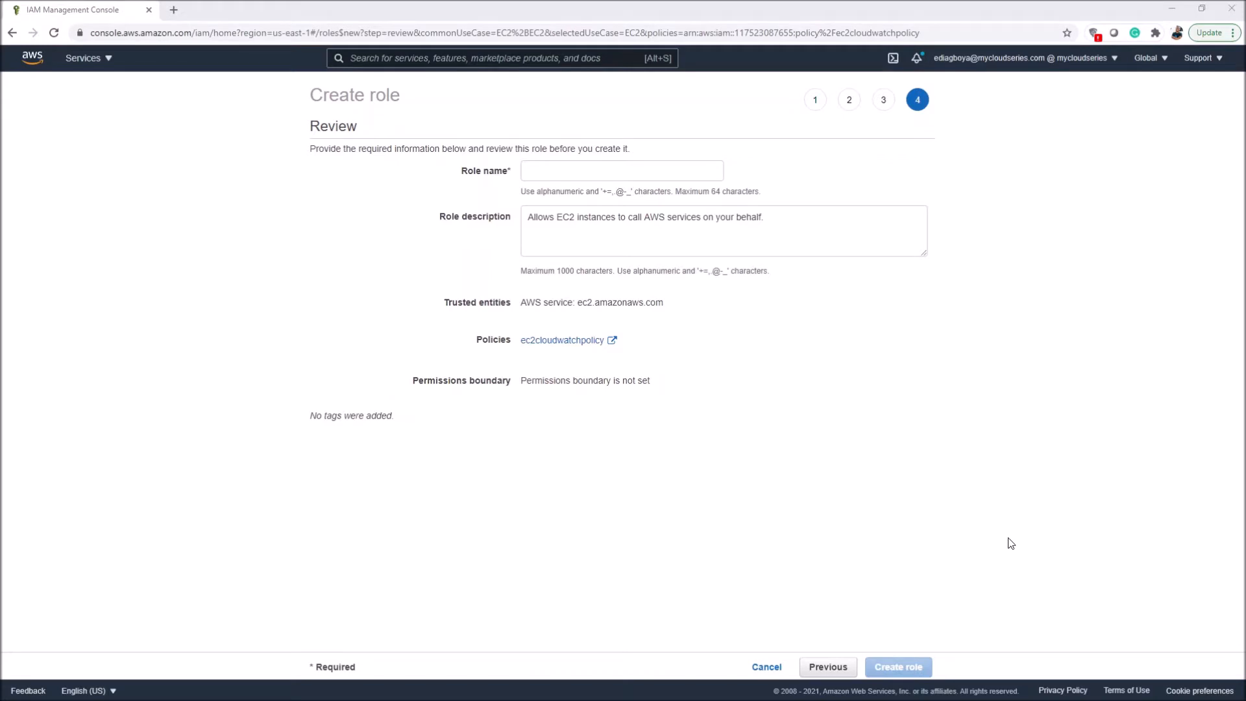
left_click(605, 173)
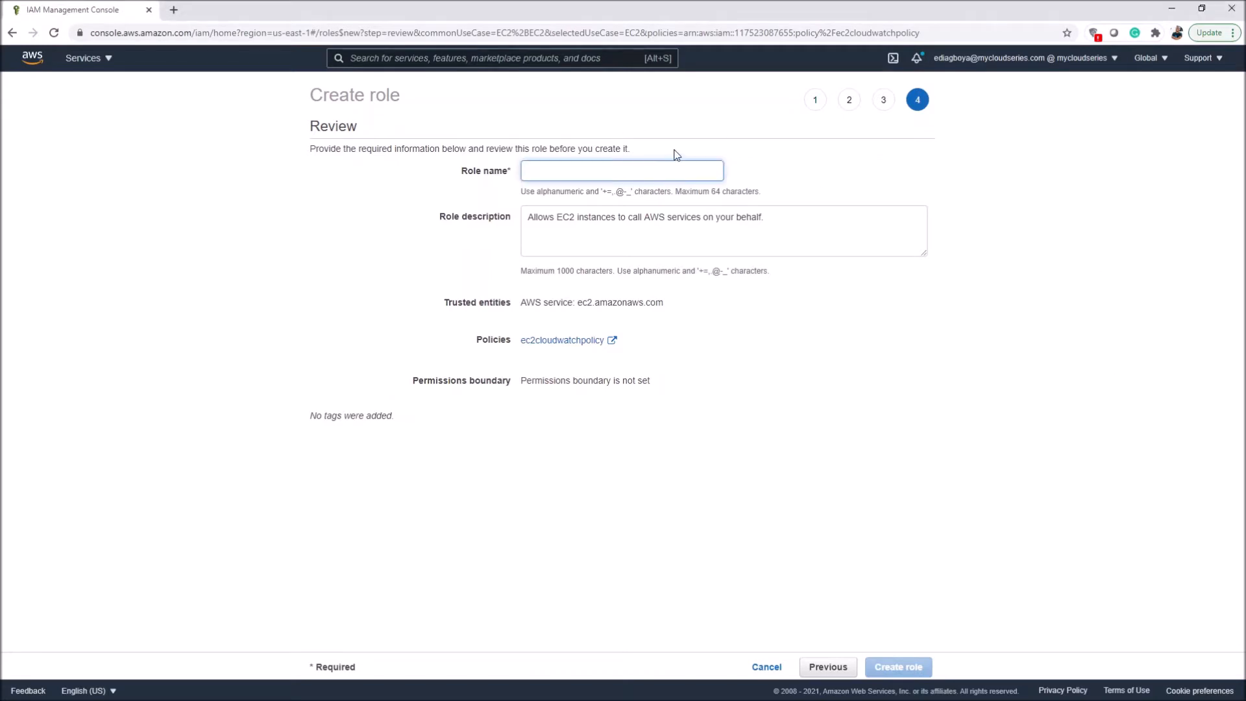
type("ec2cloudwatchrole")
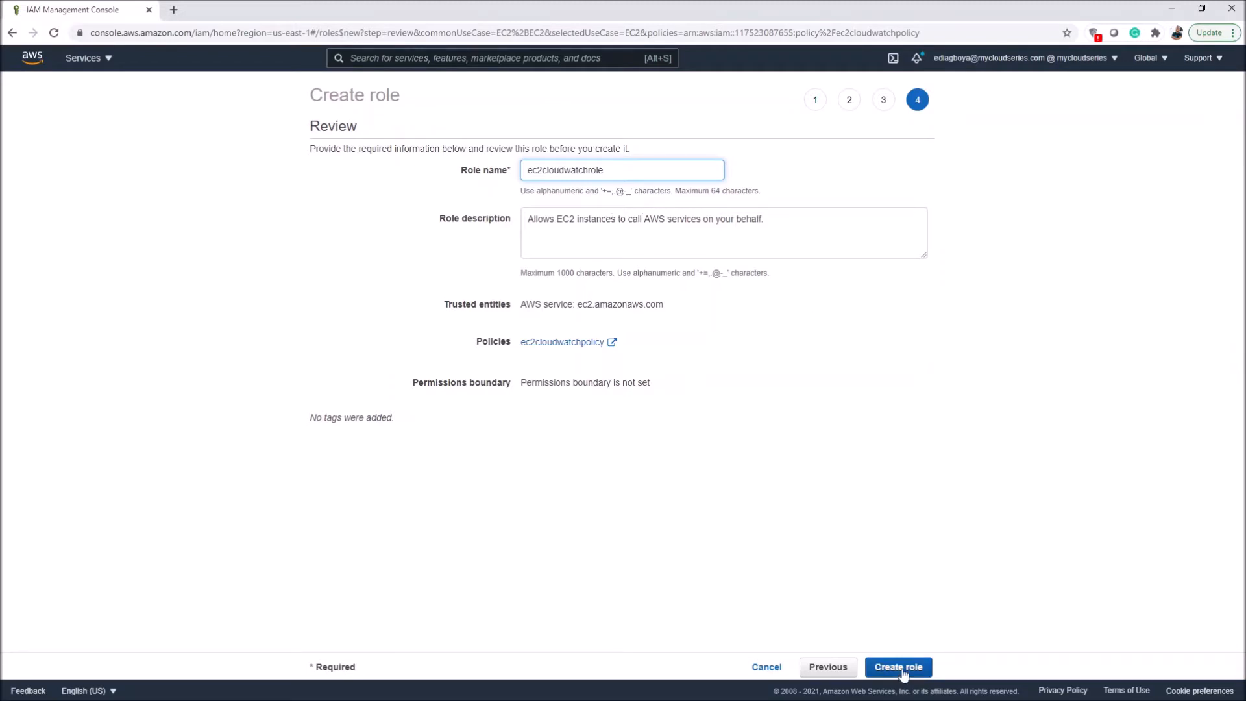
left_click(904, 667)
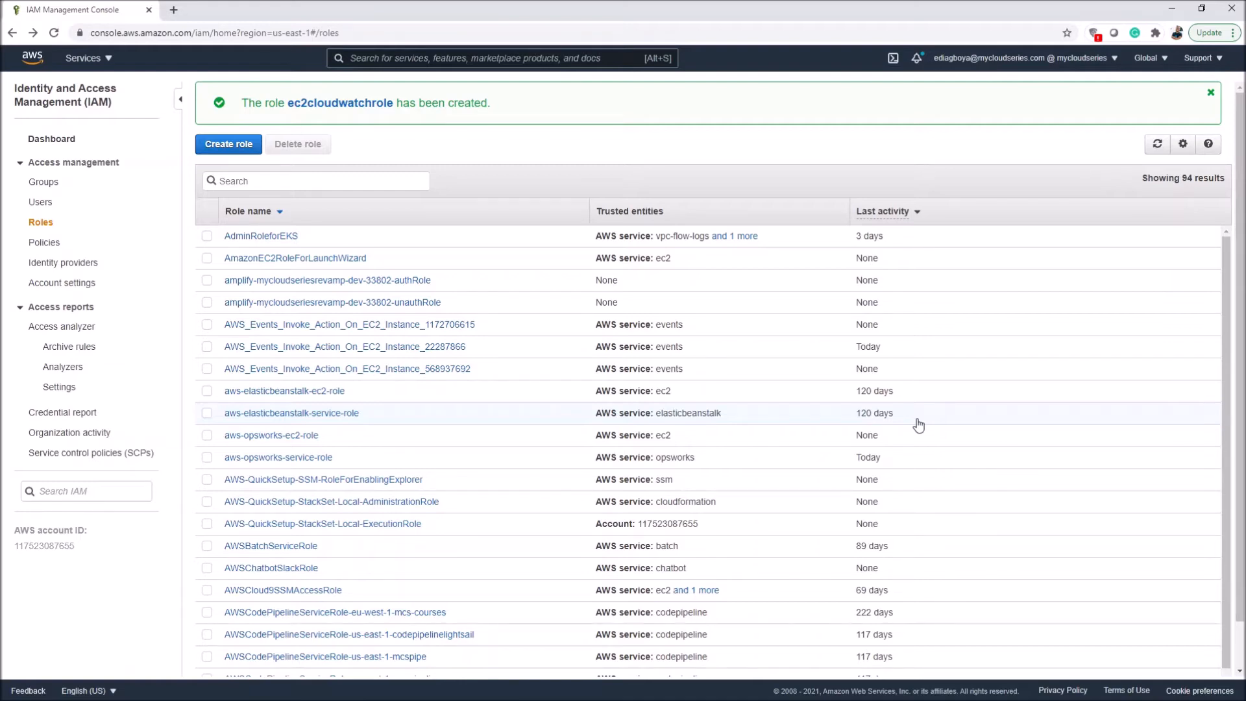
Step: Switch to the EC2 service and open the list of running instances
left_click(90, 60)
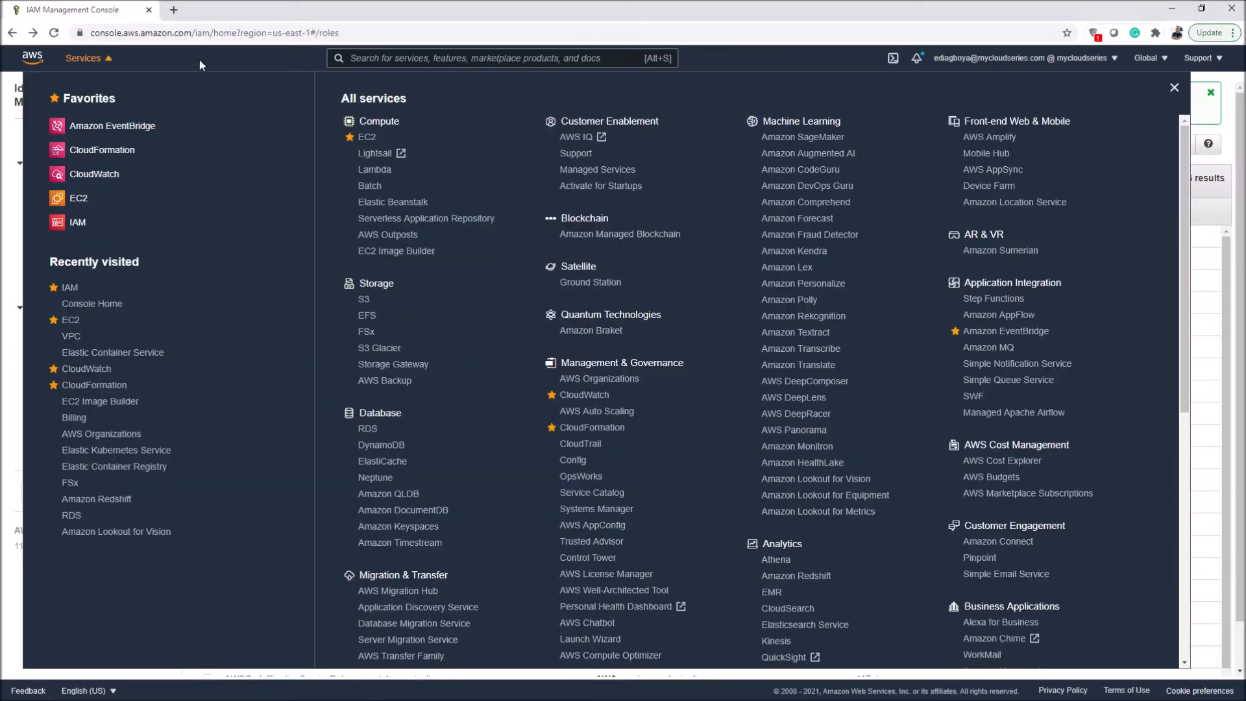
left_click(174, 205)
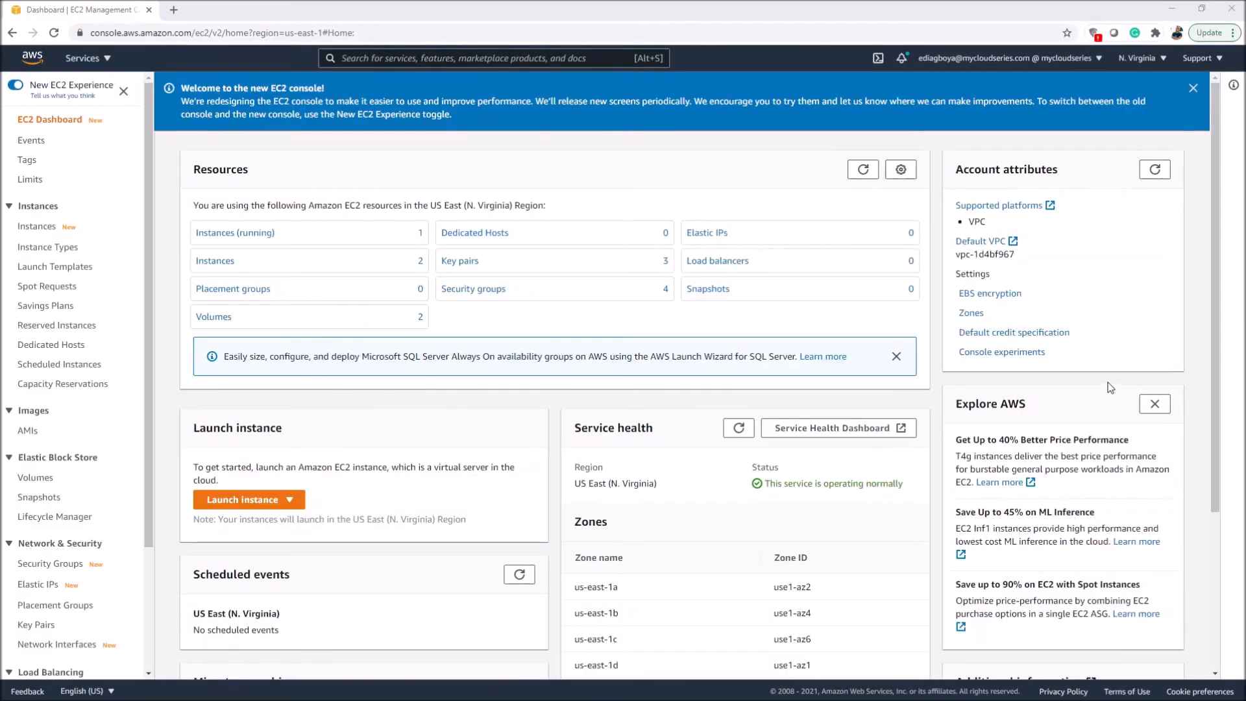
left_click(235, 238)
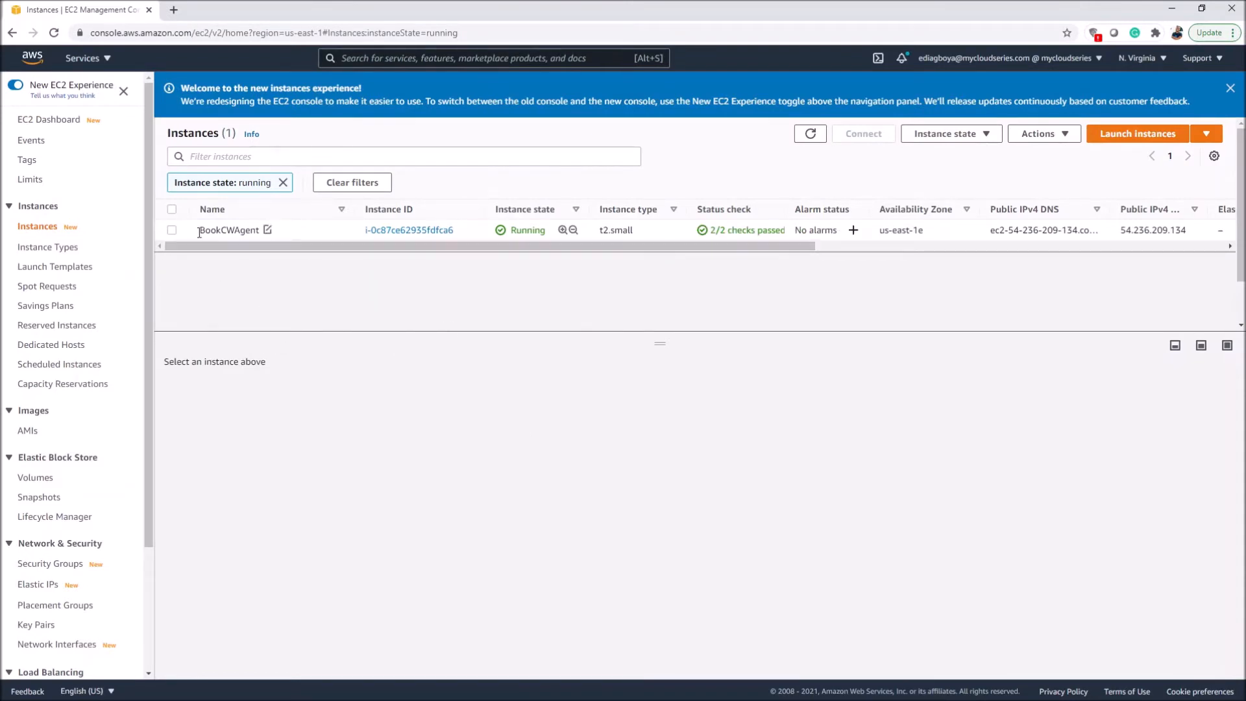
Step: Open the IAM role settings for the BookCWAgent instance
left_click(172, 230)
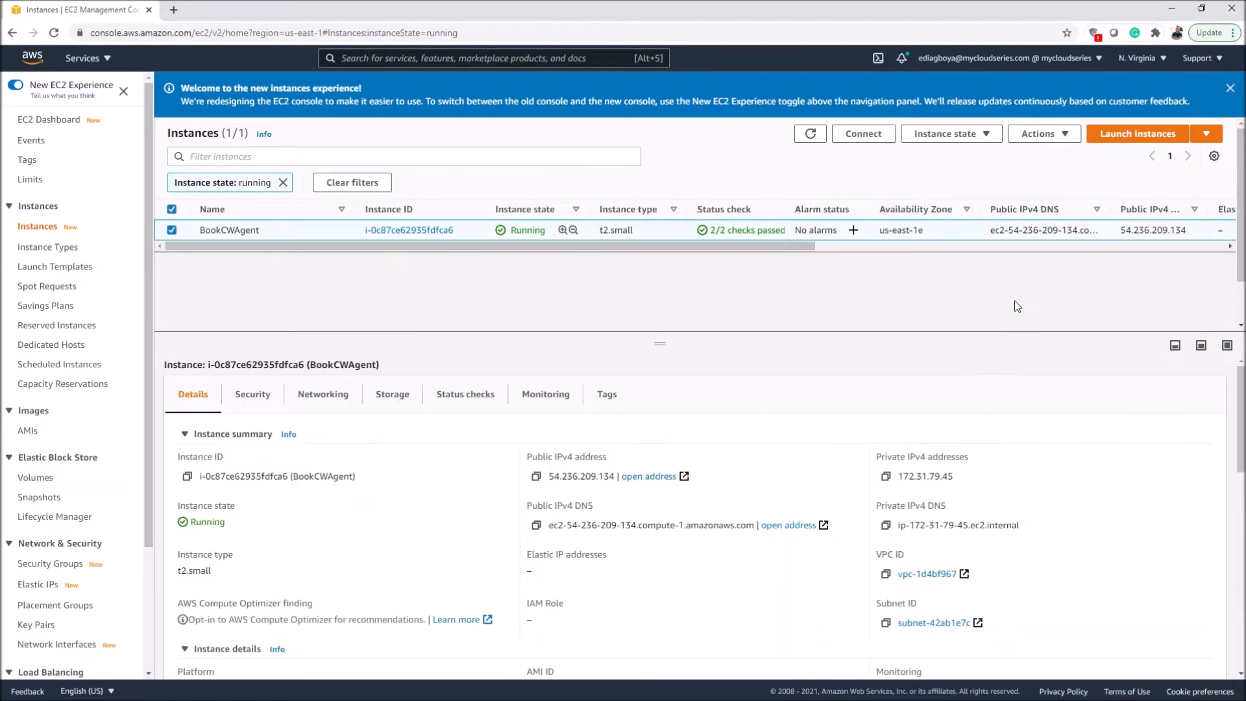
left_click(1041, 133)
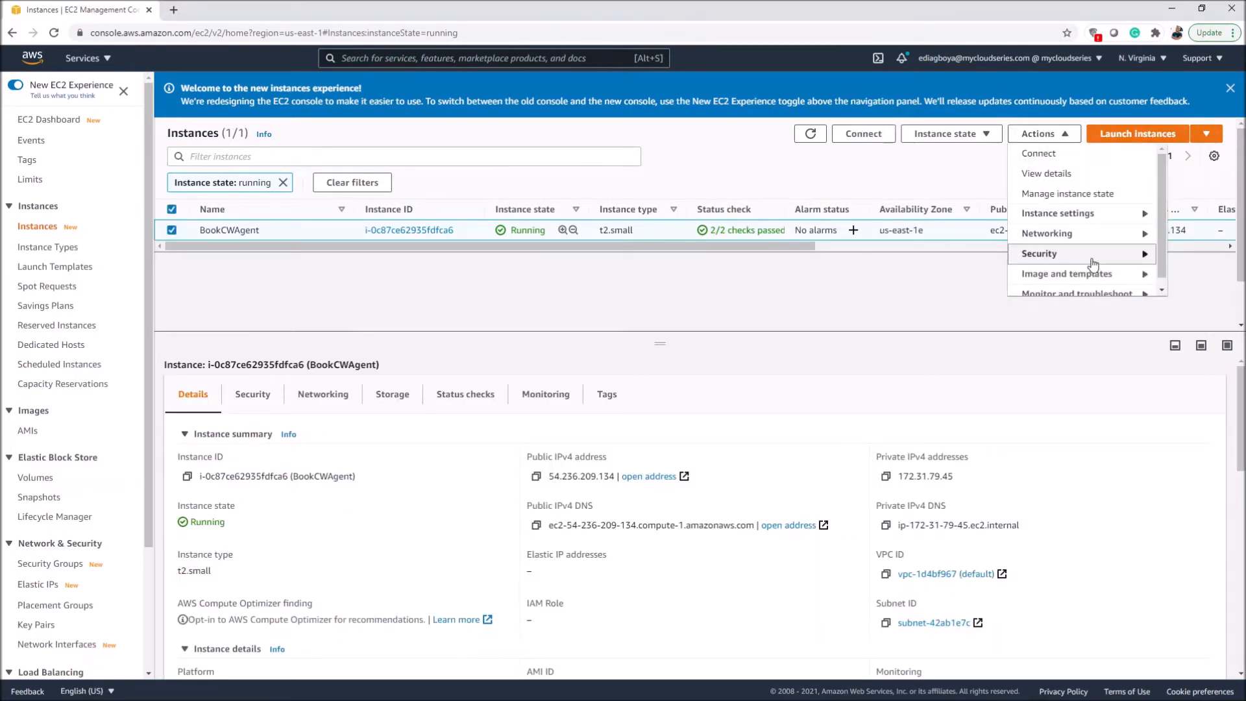
mouse_move(1092, 264)
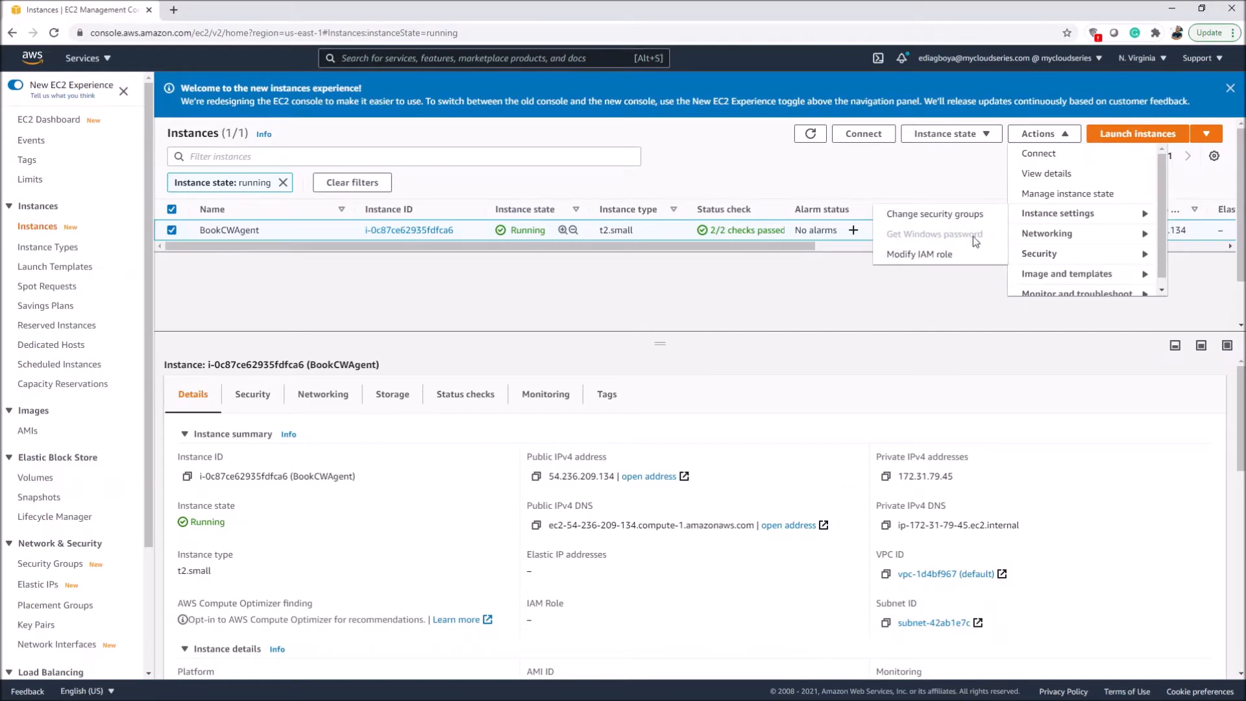
left_click(931, 255)
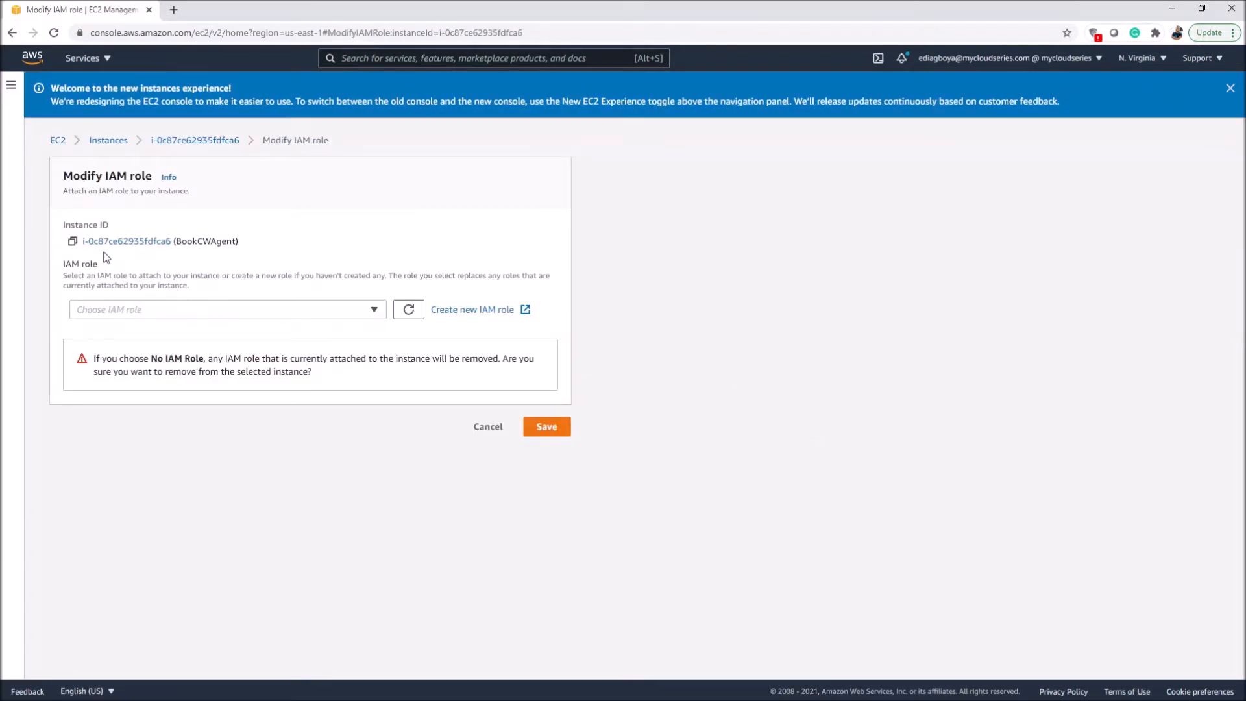
Step: Find ec2cloudwatchrole by searching for ec2cloud, choose it as the instance's IAM role and save
left_click(215, 315)
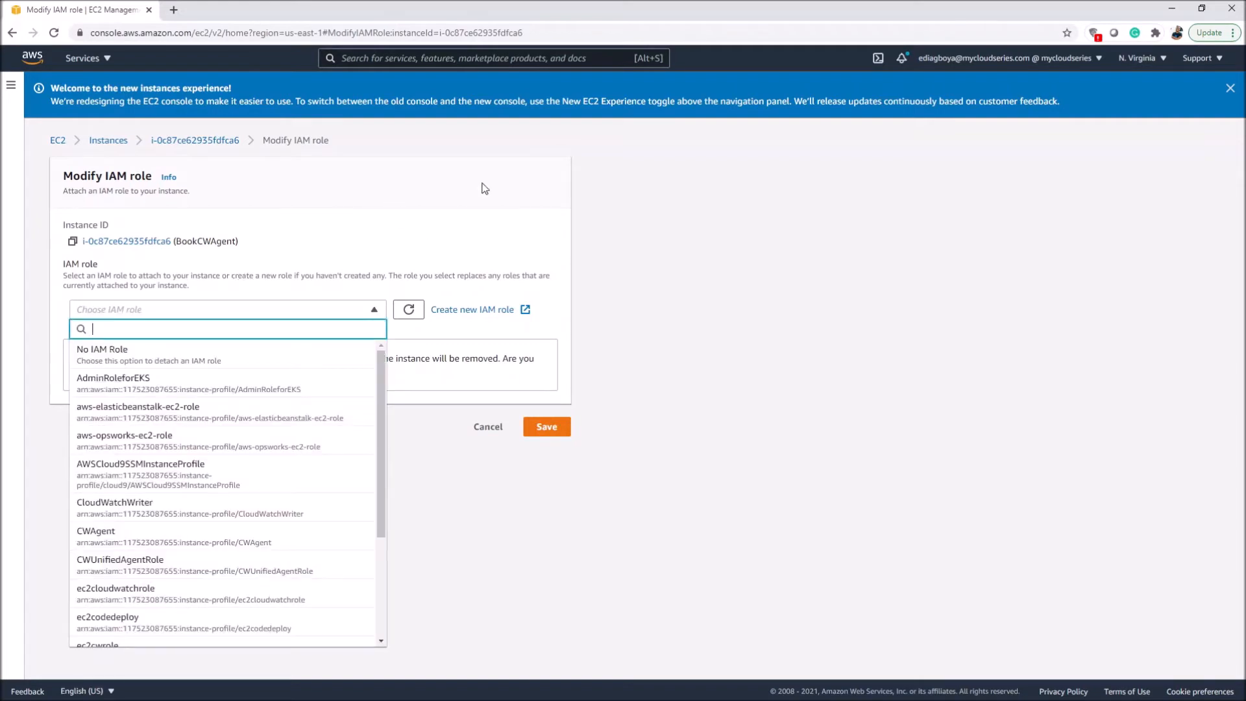
type("ec2cloud")
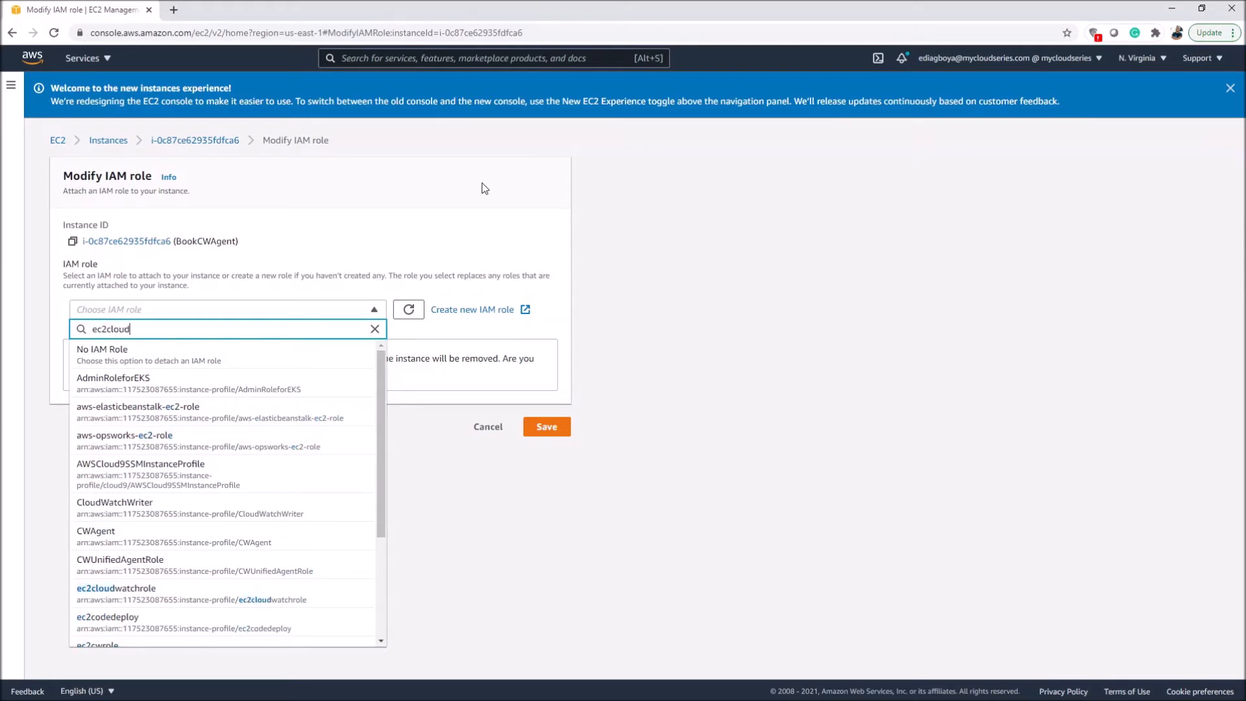
left_click(174, 592)
left_click(552, 362)
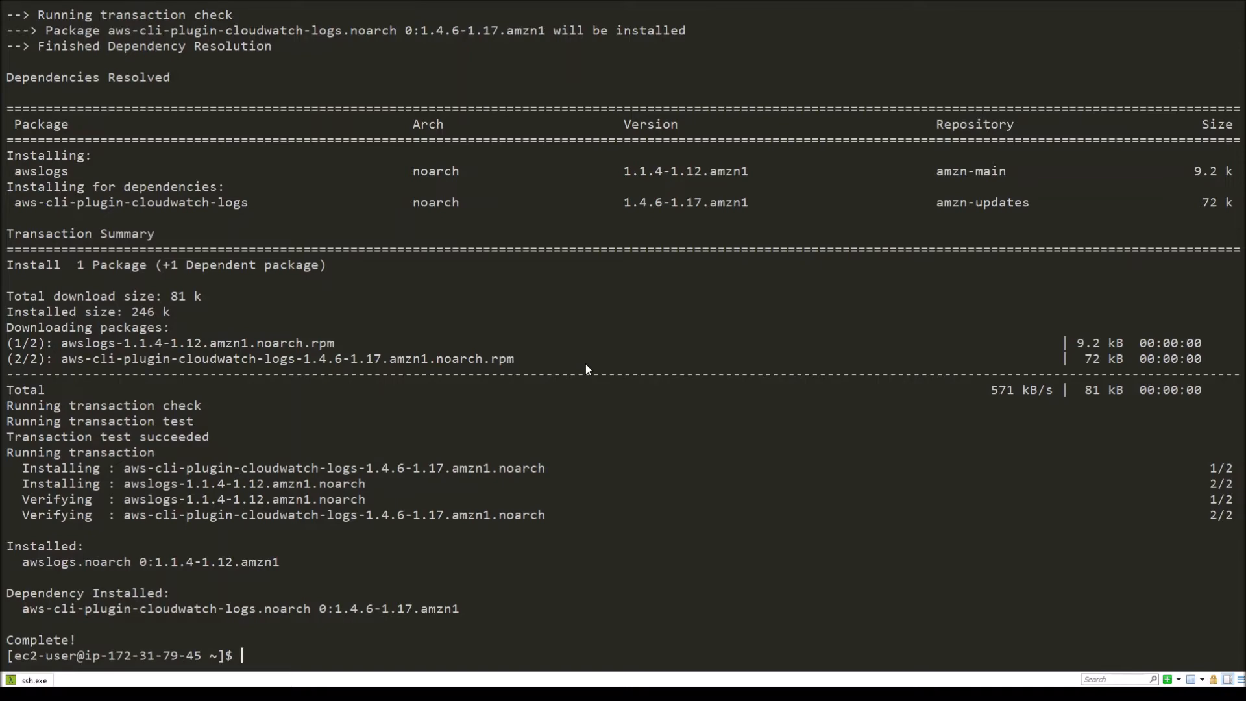
Step: Switch to the terminal and reconnect to the EC2 instance by rerunning the ssh command with monitoring.pem
type("d")
key("BackSpace")
key("BackSpace")
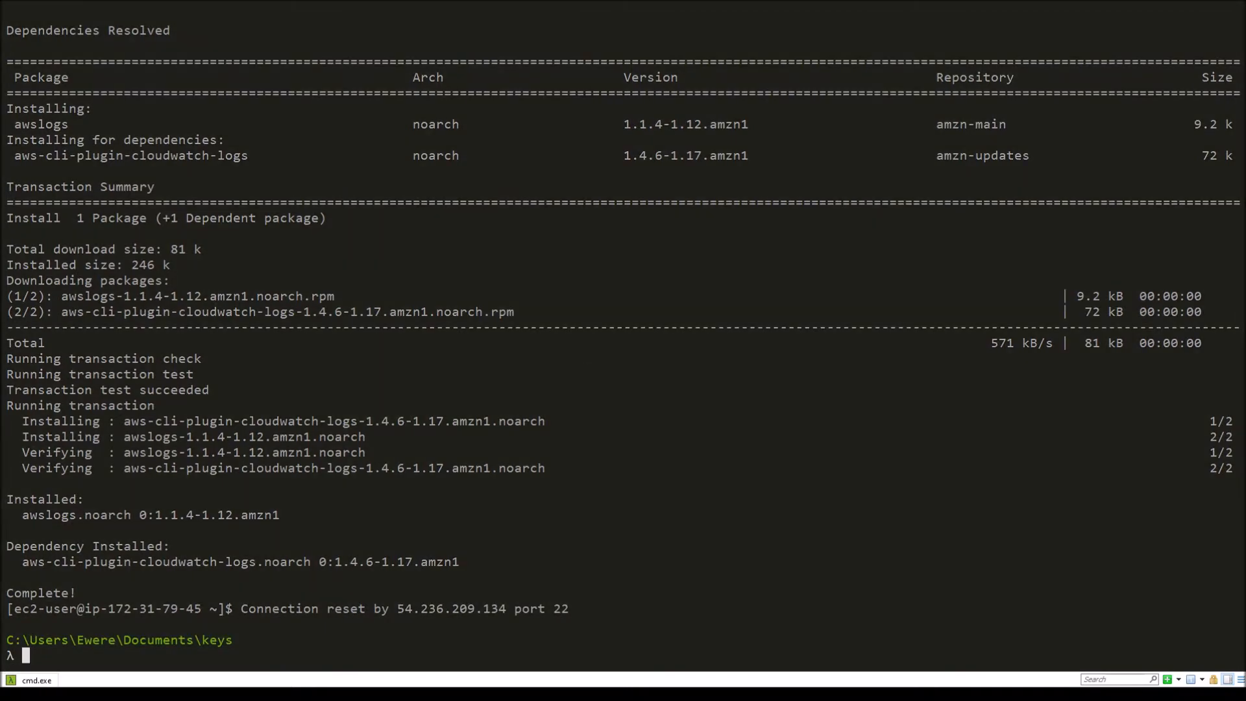
key("Up")
key("Return")
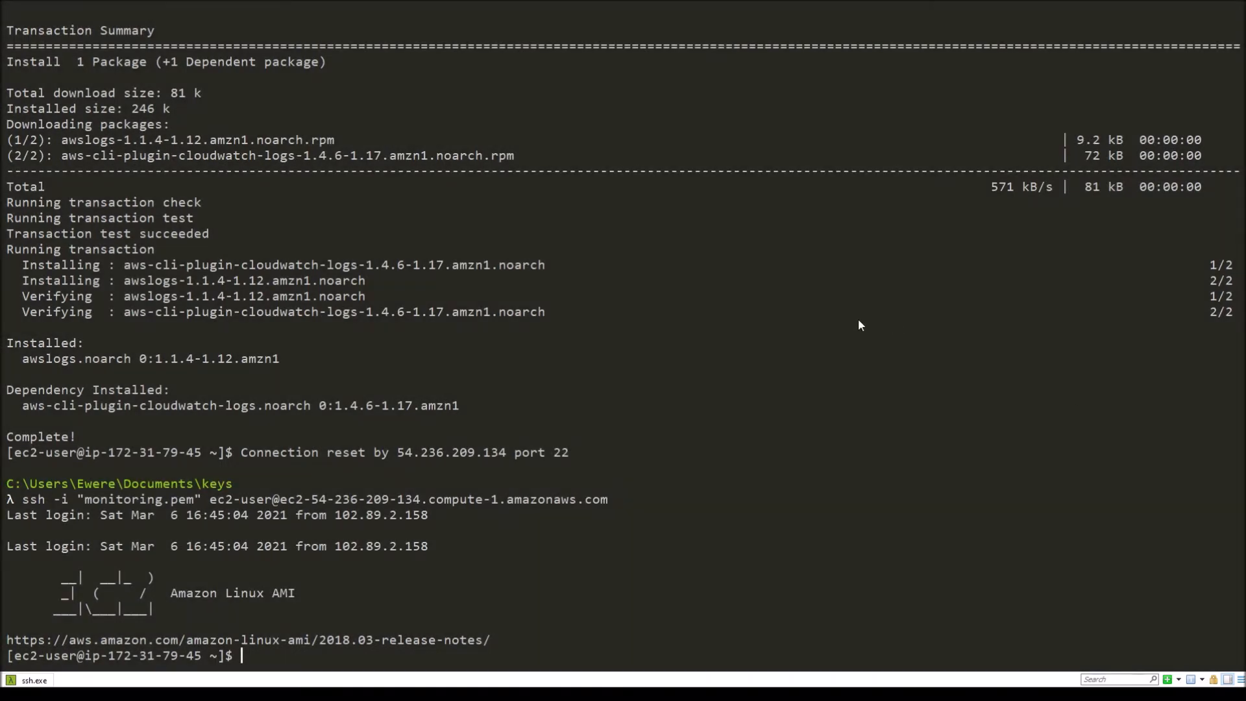
Step: Change to the /etc/awslogs directory and list its files
type("cd /etc/awslogs")
key("Return")
type("ls")
key("Return")
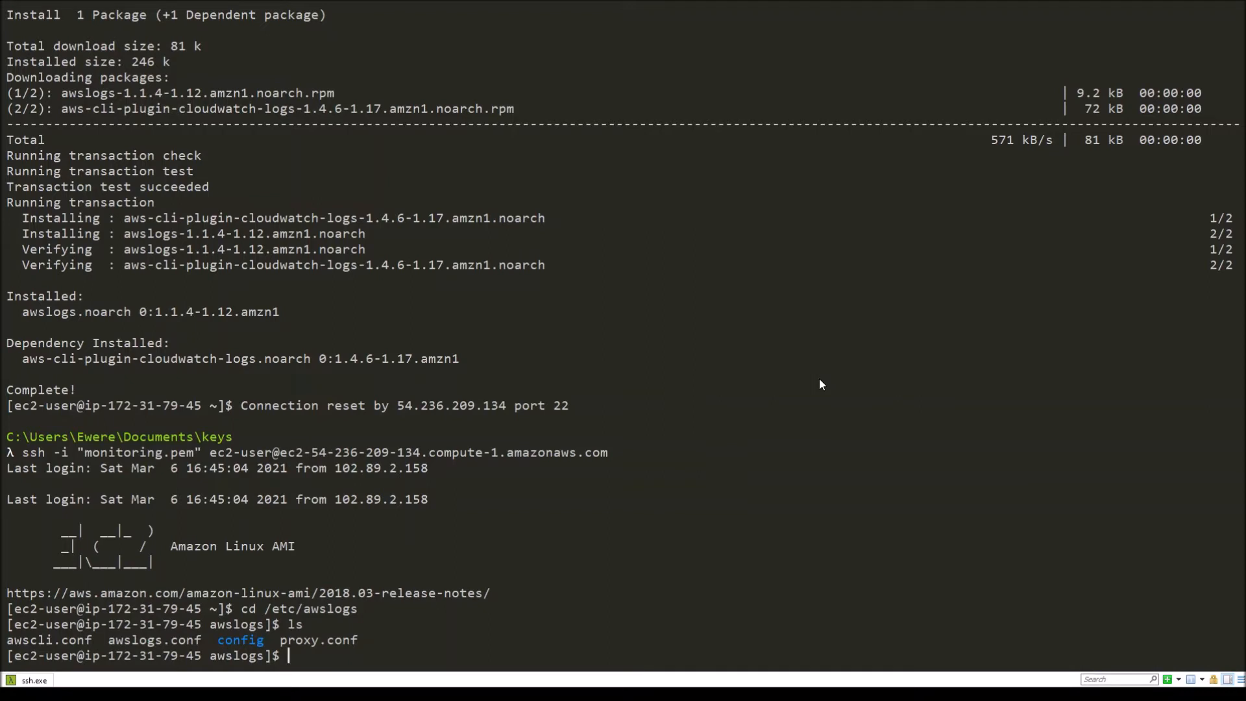
Step: Open awslogs.conf in vim with sudo
type("sudo vim awslogs.conf")
key("Return")
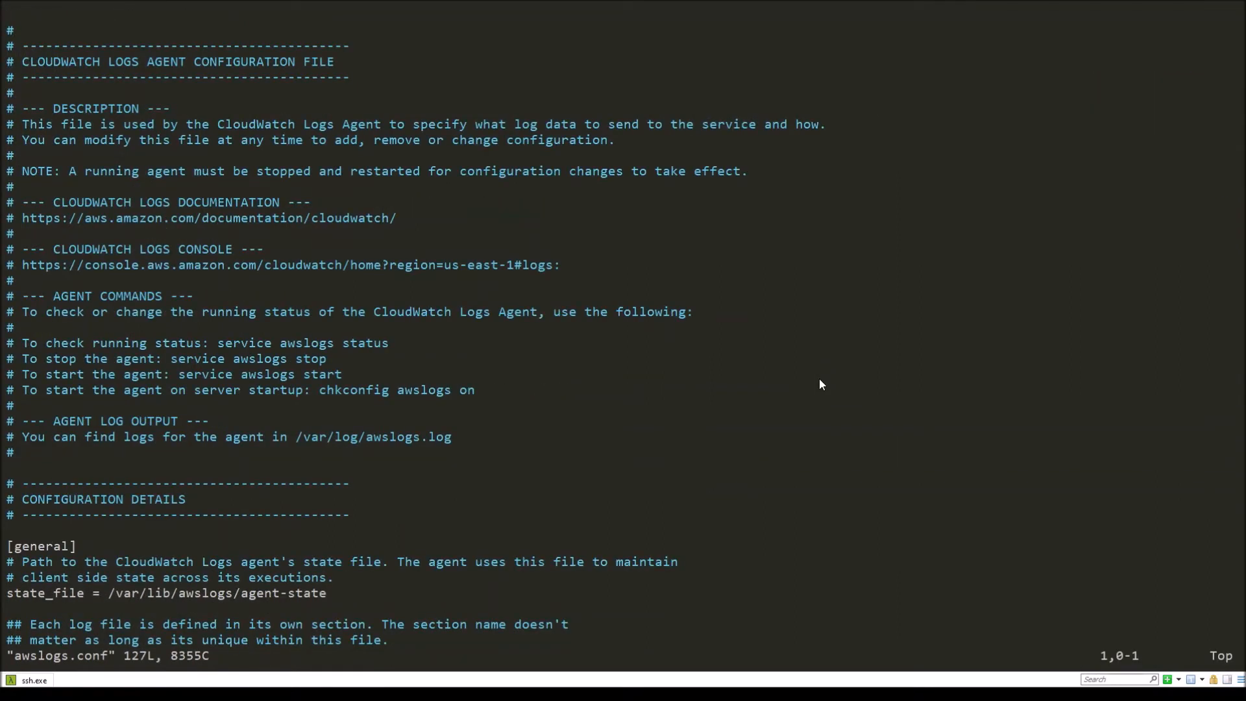
Step: Read through the agent configuration comments down to the [/var/log/messages] section at the end of the file
key("Down")
key("Down")
key("Down")
key("Down")
key("Down")
key("Down")
key("Down")
key("Down")
key("Down")
key("Down")
key("Down")
key("Down")
key("Down")
key("Down")
key("Down")
key("Down")
key("Down")
key("Down")
key("Down")
key("Down")
key("Down")
key("Down")
key("Down")
key("Down")
key("Down")
key("Down")
key("Down")
key("Down")
key("Up")
key("Up")
key("Up")
key("Up")
key("Up")
key("Up")
key("Up")
key("Up")
key("Up")
key("Up")
key("Up")
key("Up")
key("Up")
key("Up")
key("Up")
key("Up")
key("Up")
key("Up")
key("Up")
key("Up")
key("Down")
key("Down")
key("Down")
key("Down")
key("Down")
key("Down")
key("Down")
key("Down")
key("Down")
key("Down")
key("Down")
key("Down")
key("Down")
key("Down")
key("Down")
key("Down")
key("Down")
key("Down")
key("Down")
key("Down")
key("Down")
key("Down")
key("Down")
key("Down")
key("Down")
key("Down")
key("Down")
key("Down")
key("Down")
key("Down")
key("Down")
key("Down")
key("Down")
key("Down")
key("Down")
key("Down")
key("Down")
key("Down")
key("Down")
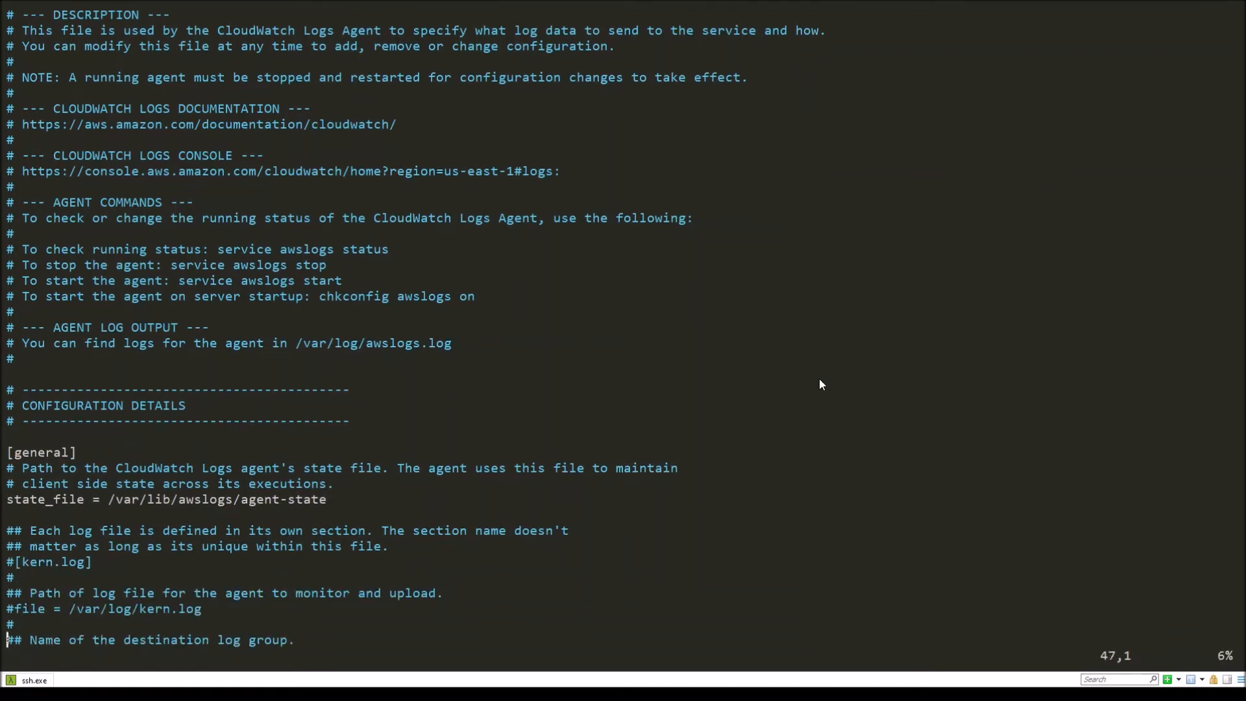
key("Down")
key("Down")
key("Down")
key("Down")
key("Down")
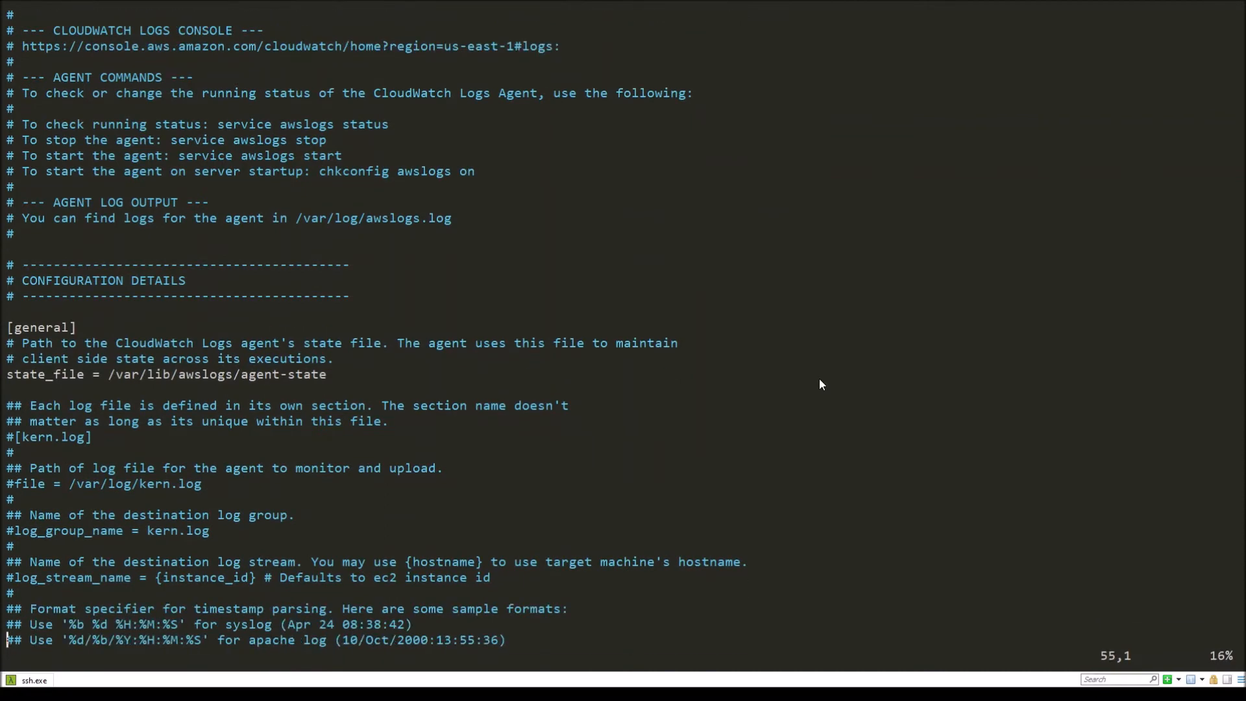
key("Down")
key("Down")
key("Down")
key("Down")
key("Down")
key("Down")
key("Down")
key("Down")
key("Down")
key("Down")
key("Down")
key("Down")
key("Down")
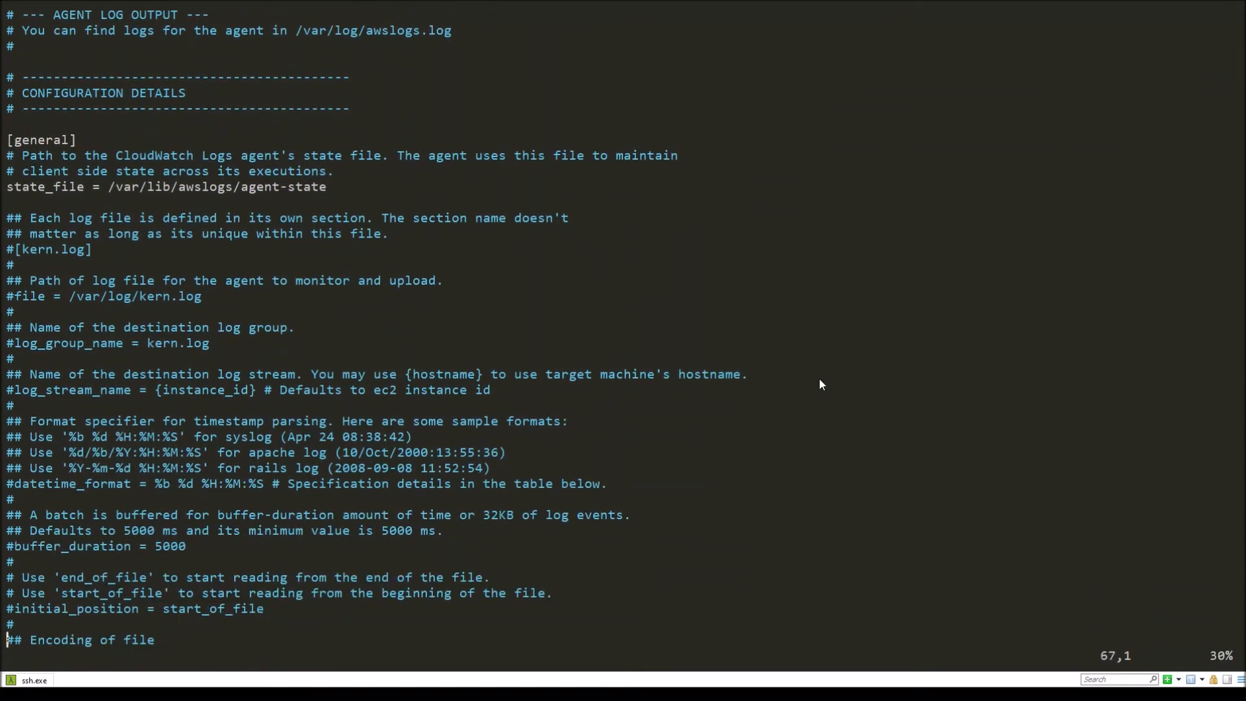
key("Page_Down")
key("Page_Down")
key("Page_Down")
key("Up")
key("Up")
key("Up")
key("Up")
key("Up")
key("Up")
key("Up")
key("Up")
key("Up")
key("Up")
key("Up")
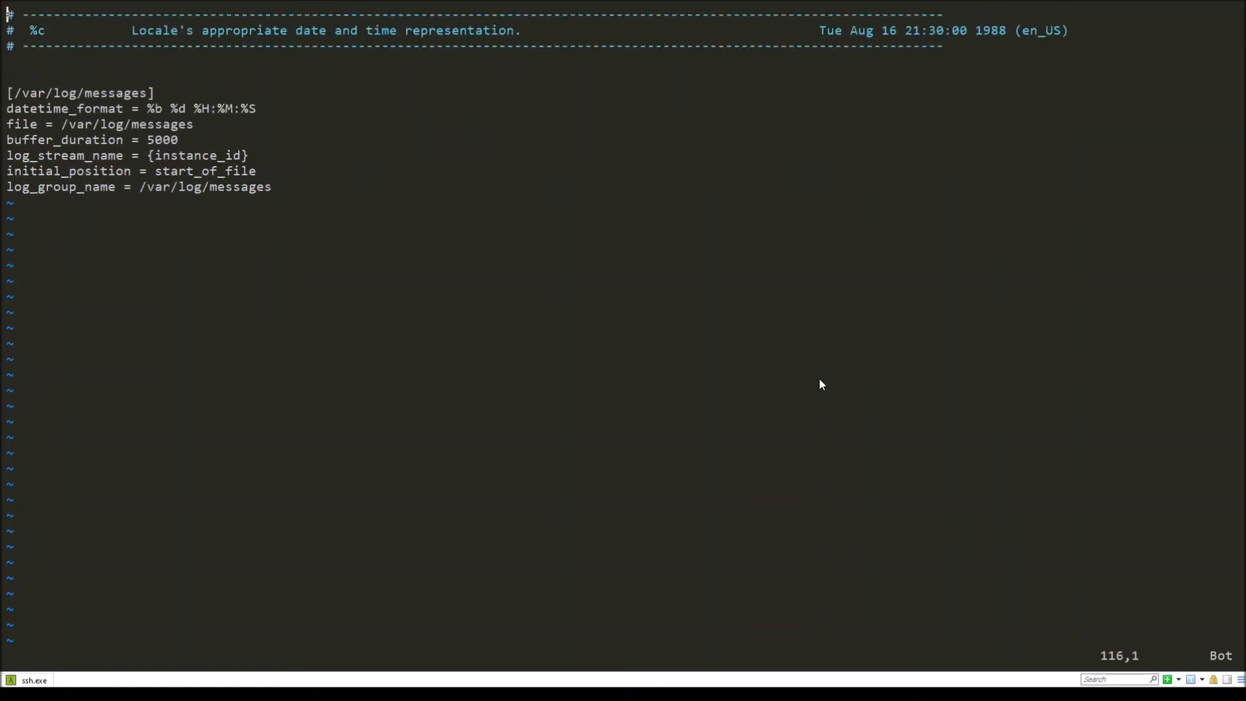
key("Up")
key("Up")
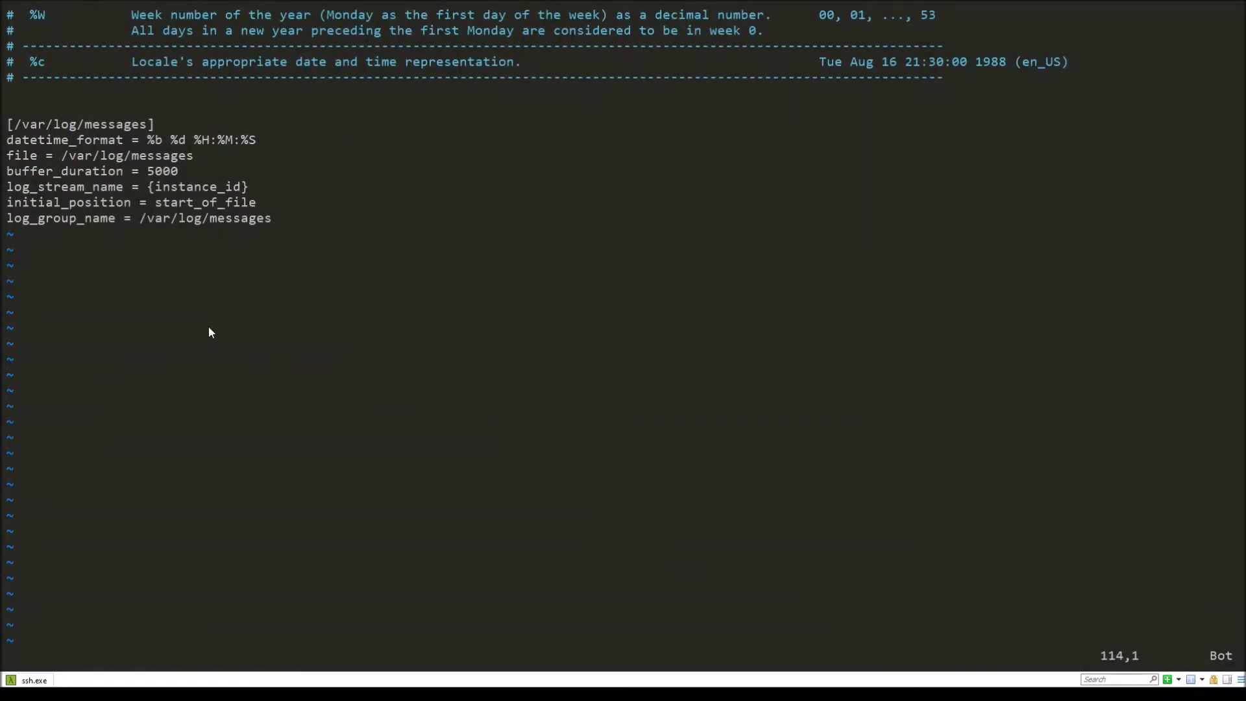
Step: Set log_group_name in the [/var/log/messages] section to server_logs
key("j")
key("j")
key("j")
key("j")
key("j")
key("j")
key("j")
key("j")
key("j")
key("j")
key("j")
key("j")
key("k")
key("j")
key("j")
key("dollar")
key("a")
key("BackSpace")
key("BackSpace")
key("BackSpace")
key("BackSpace")
key("BackSpace")
key("BackSpace")
key("BackSpace")
key("BackSpace")
key("BackSpace")
key("BackSpace")
key("BackSpace")
key("BackSpace")
key("BackSpace")
key("BackSpace")
key("BackSpace")
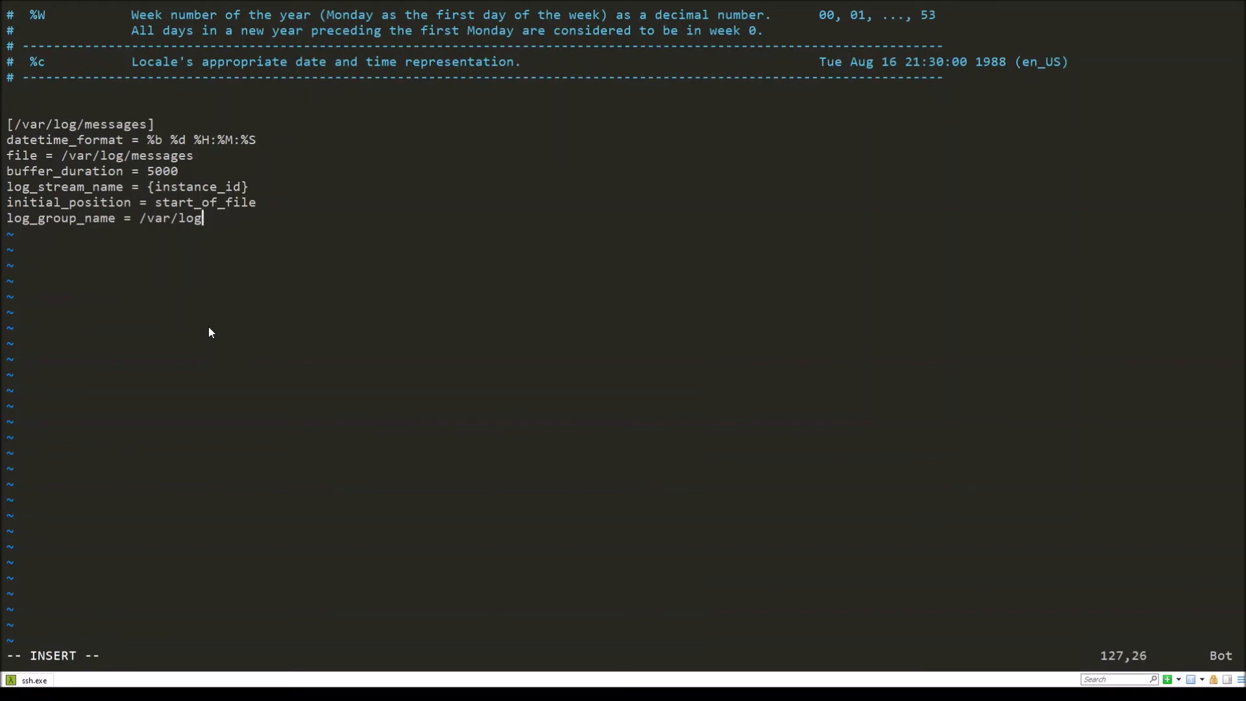
key("BackSpace")
key("BackSpace")
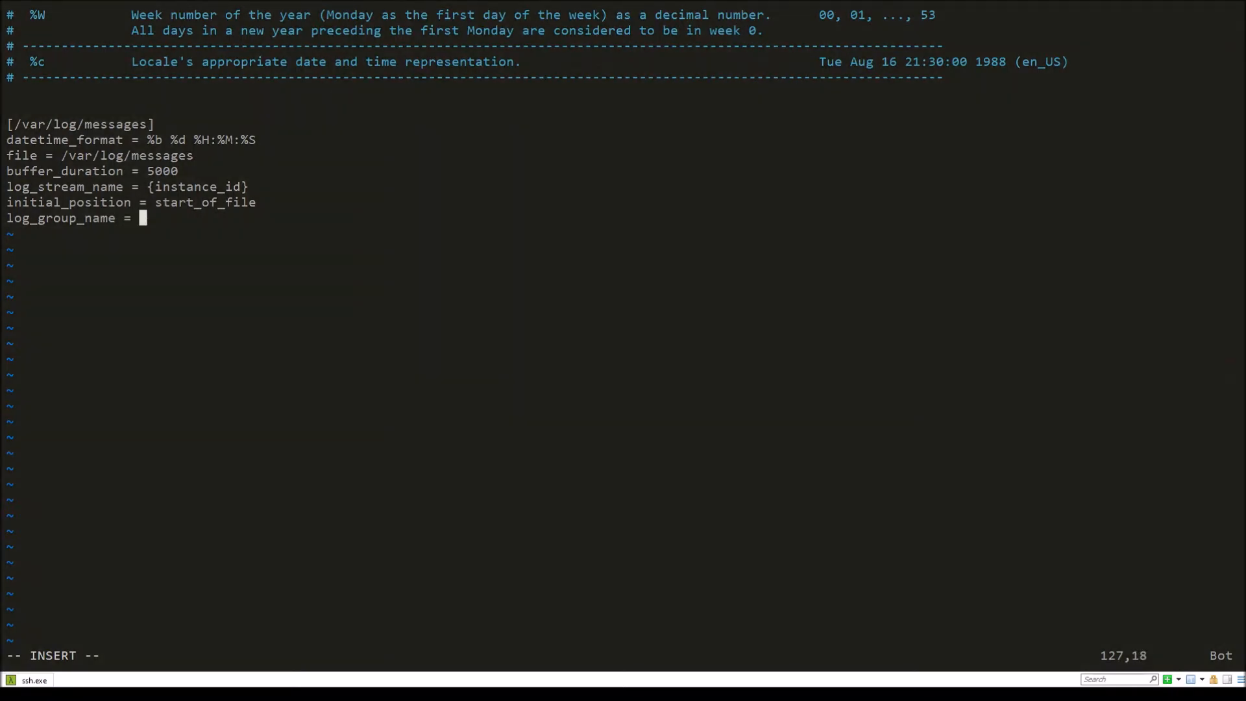
type("server")
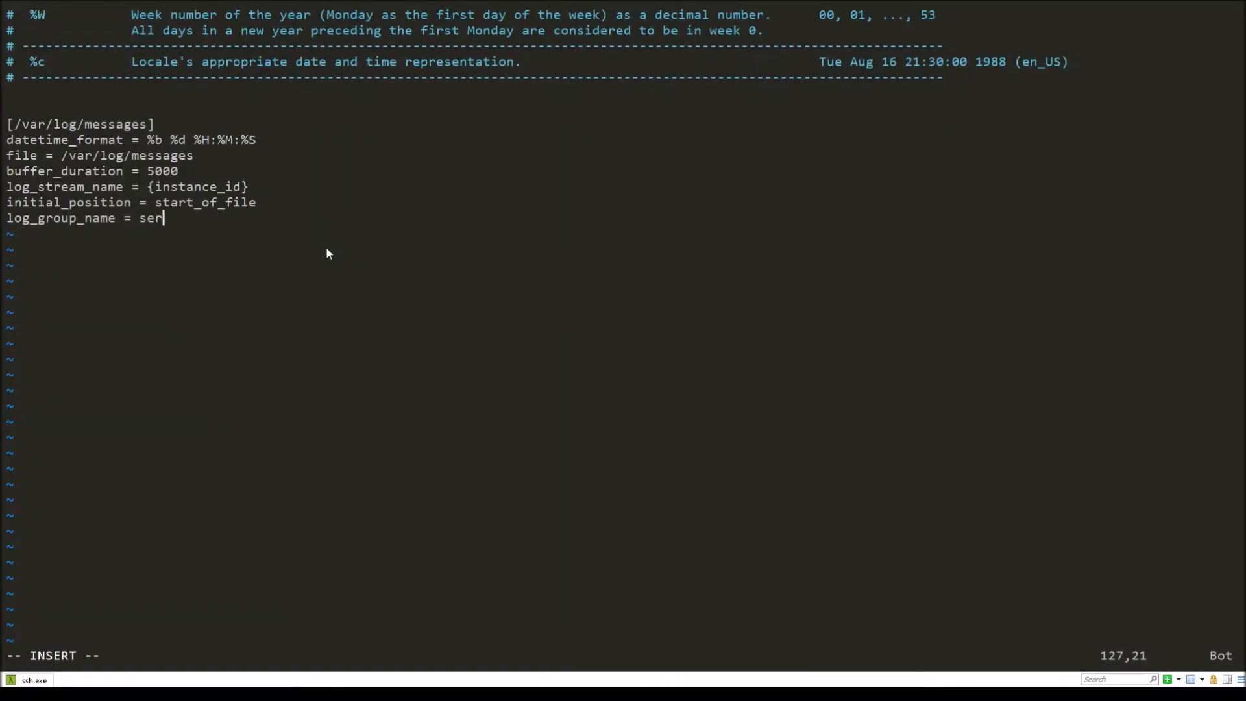
type("_logs")
Step: Set the section's monitored log file path to /var/log/secure
key("Up")
key("Up")
key("Down")
key("Up")
key("Up")
key("Up")
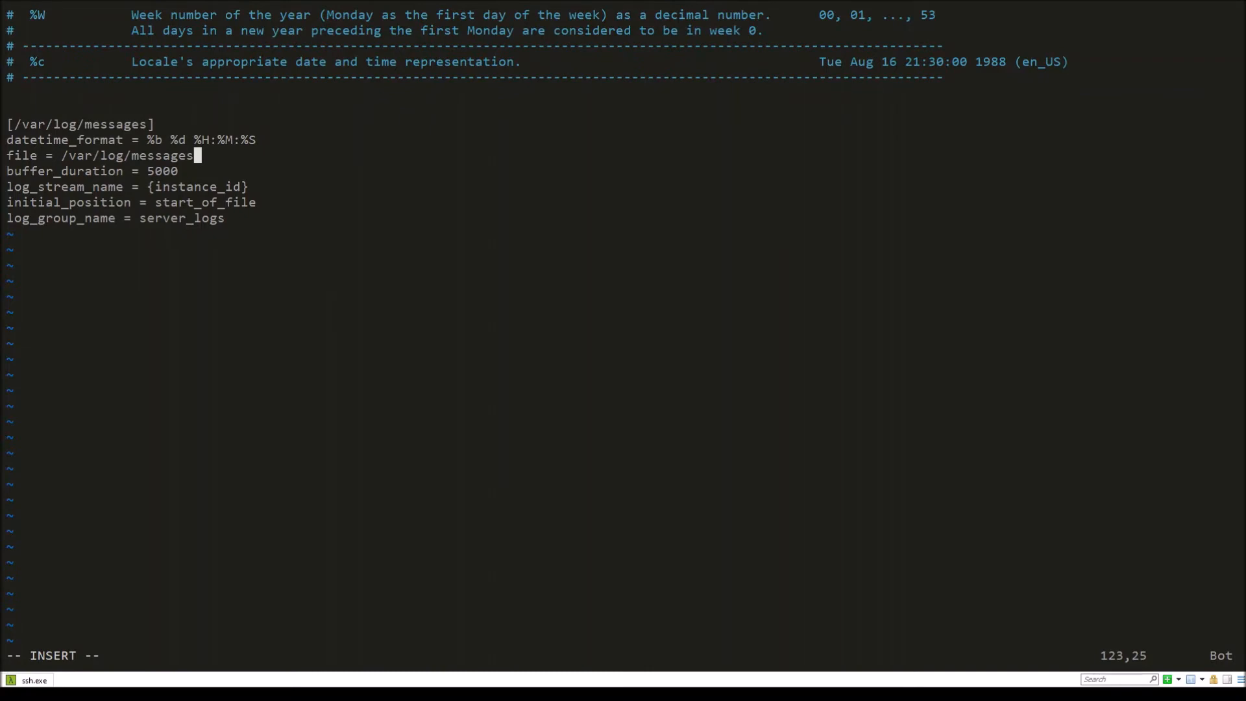
key("BackSpace")
key("BackSpace")
key("BackSpace")
key("BackSpace")
key("BackSpace")
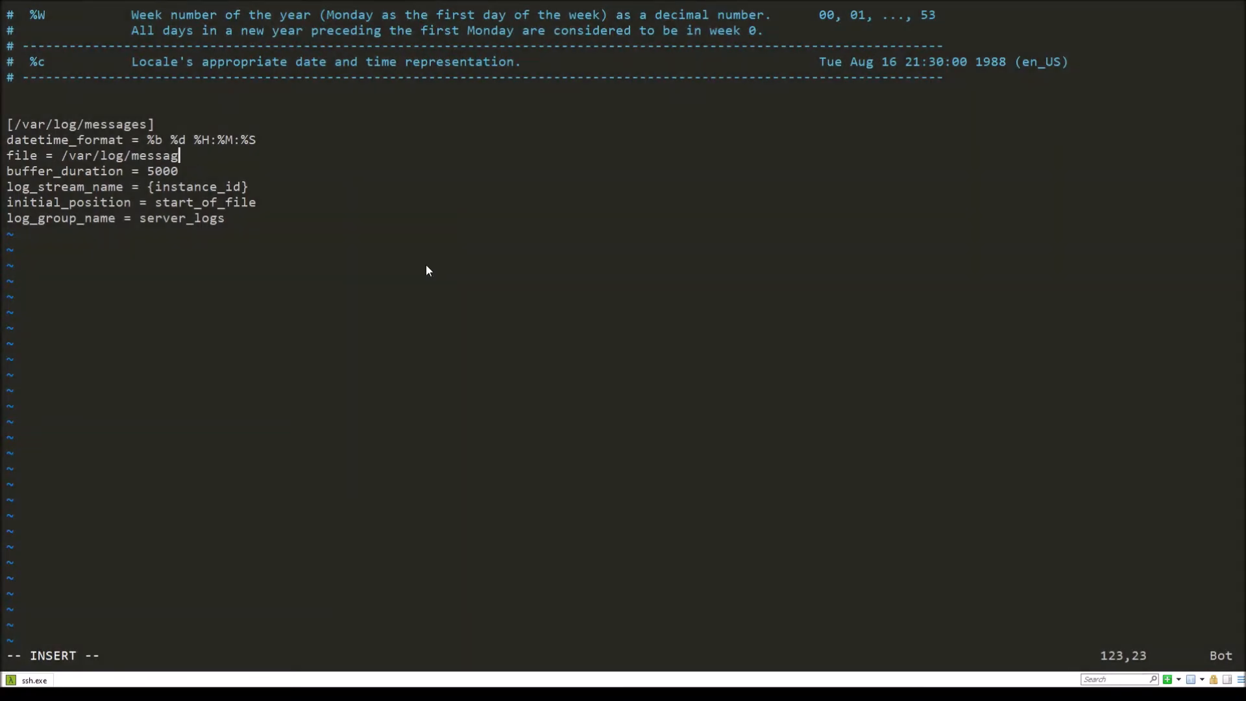
key("BackSpace")
key("BackSpace")
key("BackSpace")
type("secure")
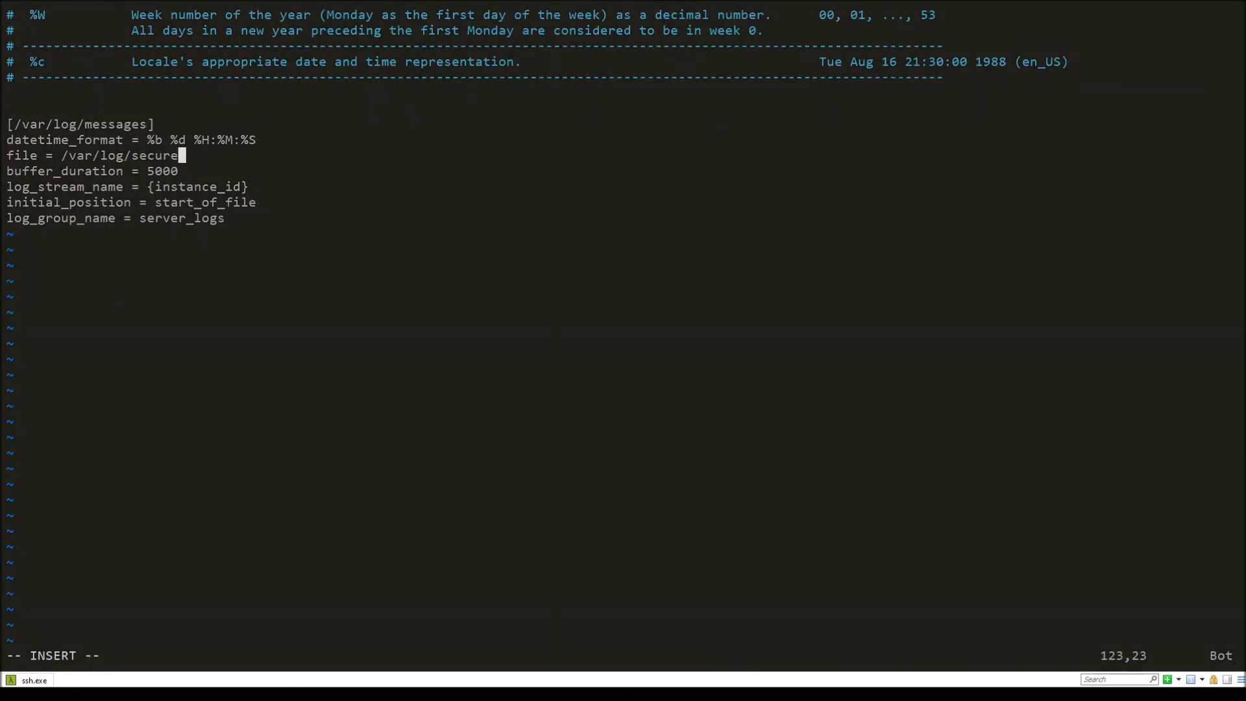
Step: Rename the [/var/log/messages] section header as [application_logs]
key("Up")
key("Up")
key("Left")
key("BackSpace")
key("BackSpace")
key("BackSpace")
key("BackSpace")
key("BackSpace")
key("BackSpace")
key("BackSpace")
key("BackSpace")
key("BackSpace")
key("BackSpace")
key("BackSpace")
key("BackSpace")
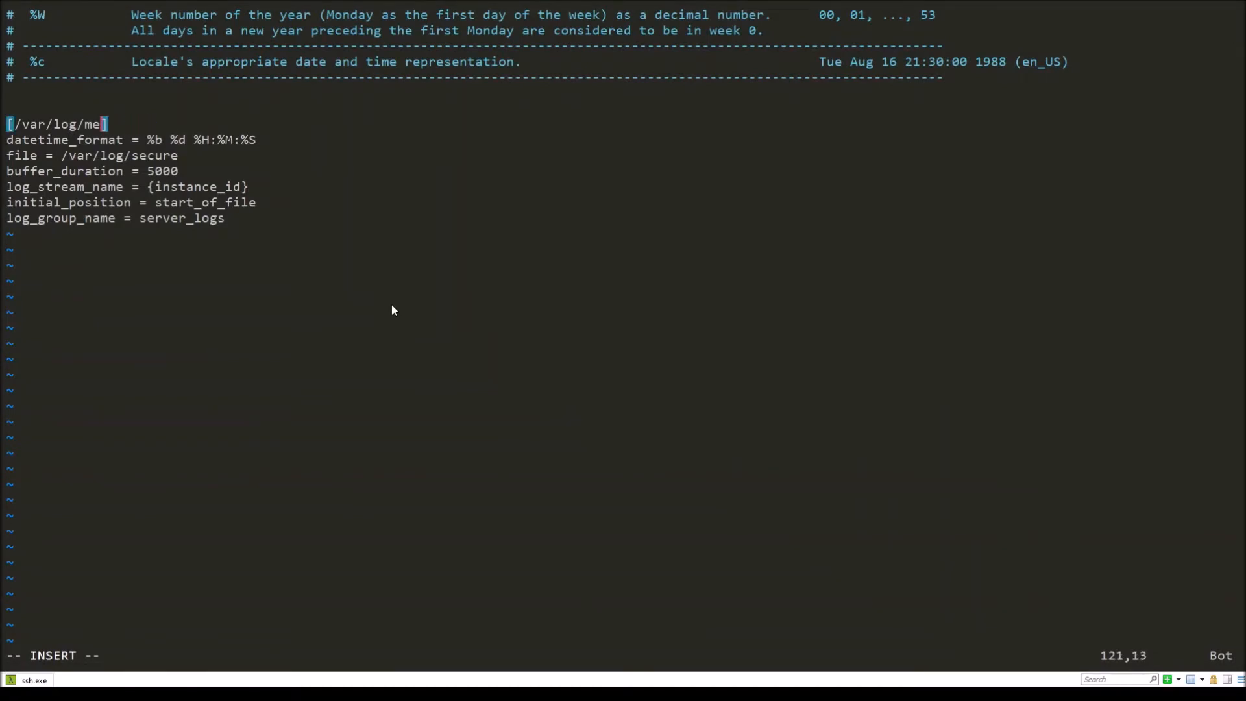
key("BackSpace")
key("BackSpace")
key("BackSpace")
key("BackSpace")
key("BackSpace")
type("appl")
key("BackSpace")
type("plication")
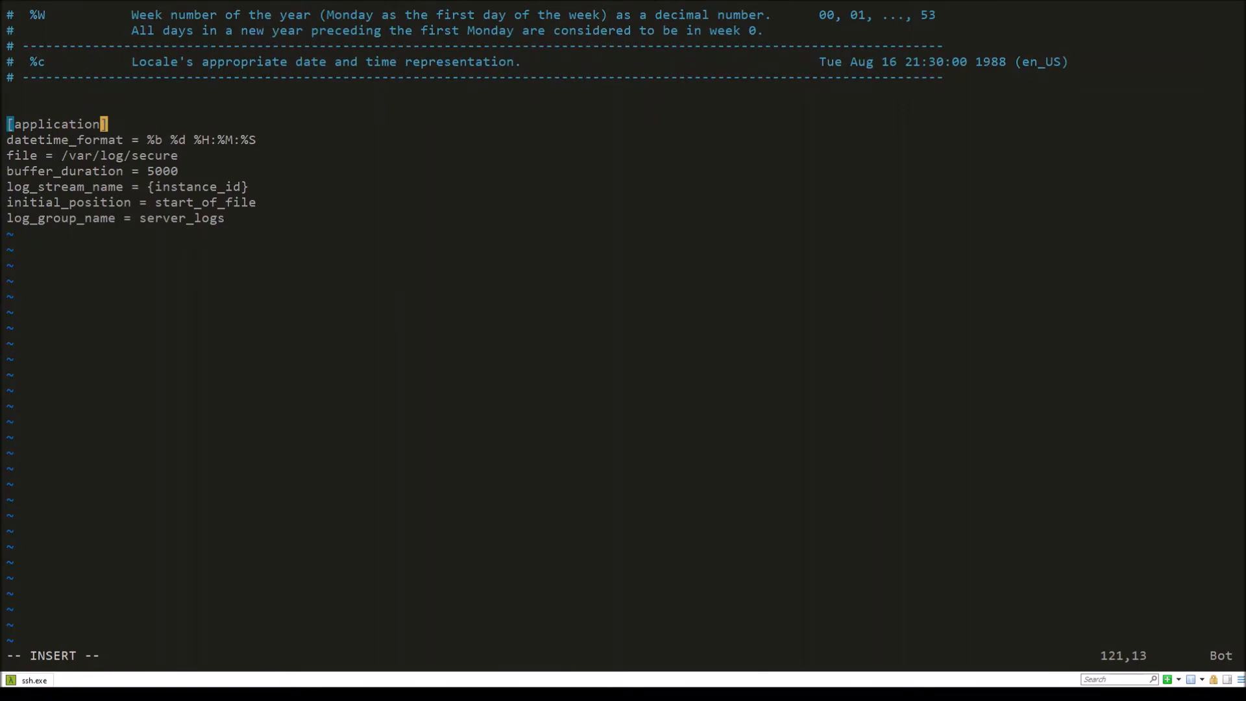
type("_logs")
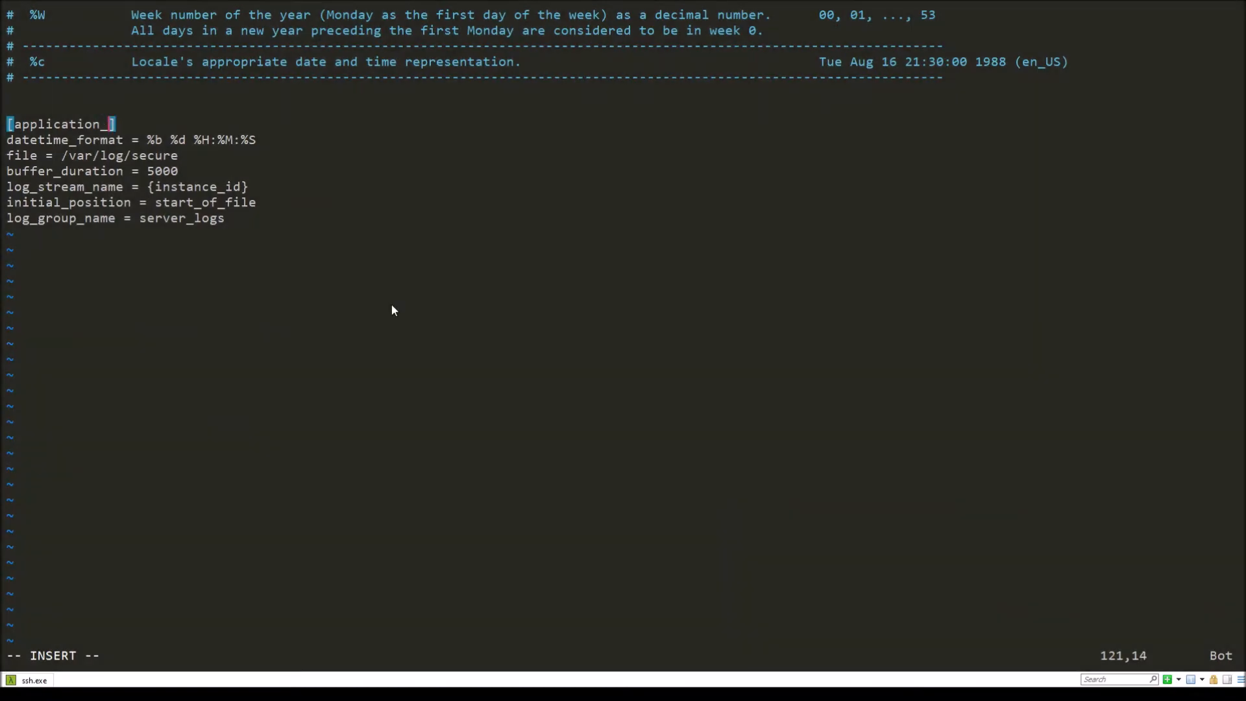
Step: Review the edited section and the datetime format code table above it
key("Down")
key("Down")
key("Down")
key("Up")
key("Up")
key("Up")
key("Up")
key("Up")
key("Up")
key("Up")
key("Up")
key("Up")
key("Up")
key("Up")
key("Up")
key("Up")
key("Up")
key("Up")
key("Up")
key("Up")
key("Up")
key("Up")
key("Up")
key("Up")
key("Up")
key("Up")
key("Up")
key("Up")
key("Up")
key("Up")
key("Up")
key("Up")
key("Up")
key("Up")
key("Up")
key("Up")
key("Up")
key("Up")
key("Up")
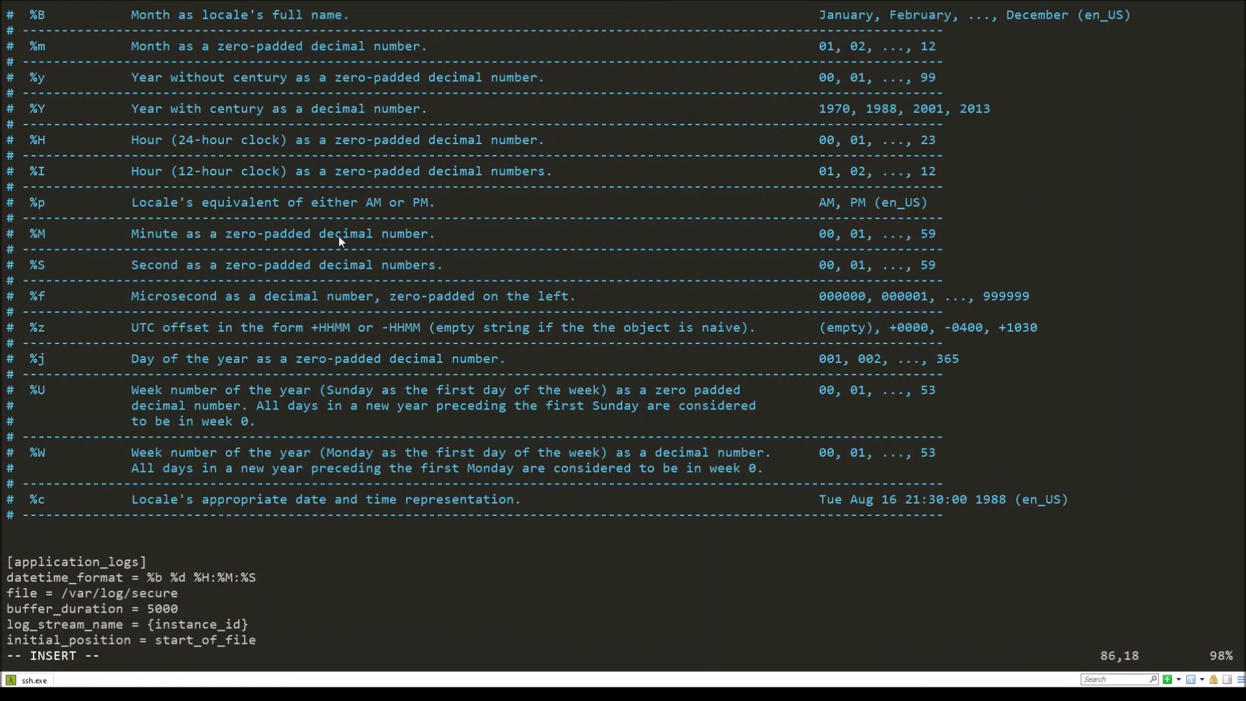
key("Up")
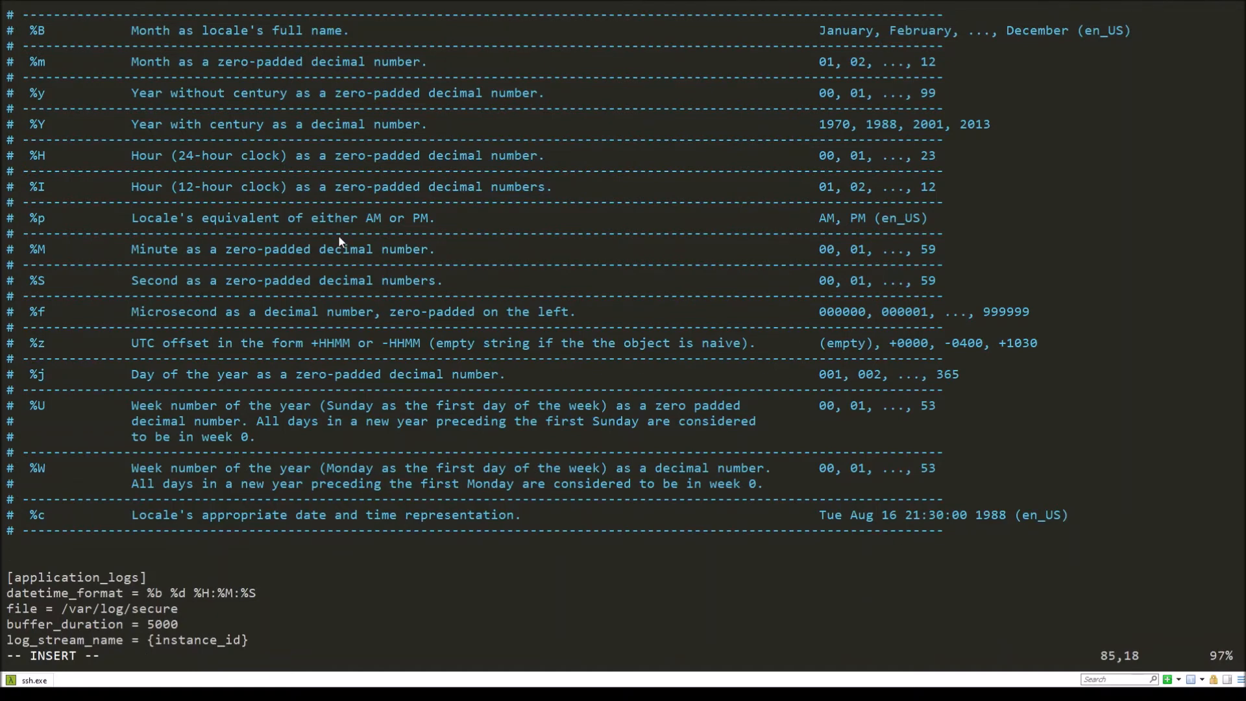
key("Up")
key("Up")
key("Up")
key("Up")
key("Up")
key("Up")
key("Up")
key("Up")
key("Up")
key("Up")
key("Up")
key("Up")
key("Down")
key("Down")
key("Down")
key("Down")
key("Down")
key("Down")
key("Down")
key("Down")
key("Down")
key("Down")
key("Down")
key("Down")
key("Down")
key("Down")
key("Down")
key("Down")
key("Down")
key("Down")
key("Down")
key("Down")
key("Down")
key("Down")
key("Down")
key("Down")
key("Down")
key("Down")
key("Down")
key("Down")
key("Down")
key("Down")
key("Down")
key("Down")
key("Down")
key("Down")
key("Down")
key("Down")
key("Down")
key("Down")
key("Down")
key("Down")
key("Down")
key("Down")
key("Up")
key("Up")
key("Up")
Step: Save awslogs.conf and quit vim
key("Escape")
type(":wq")
key("Return")
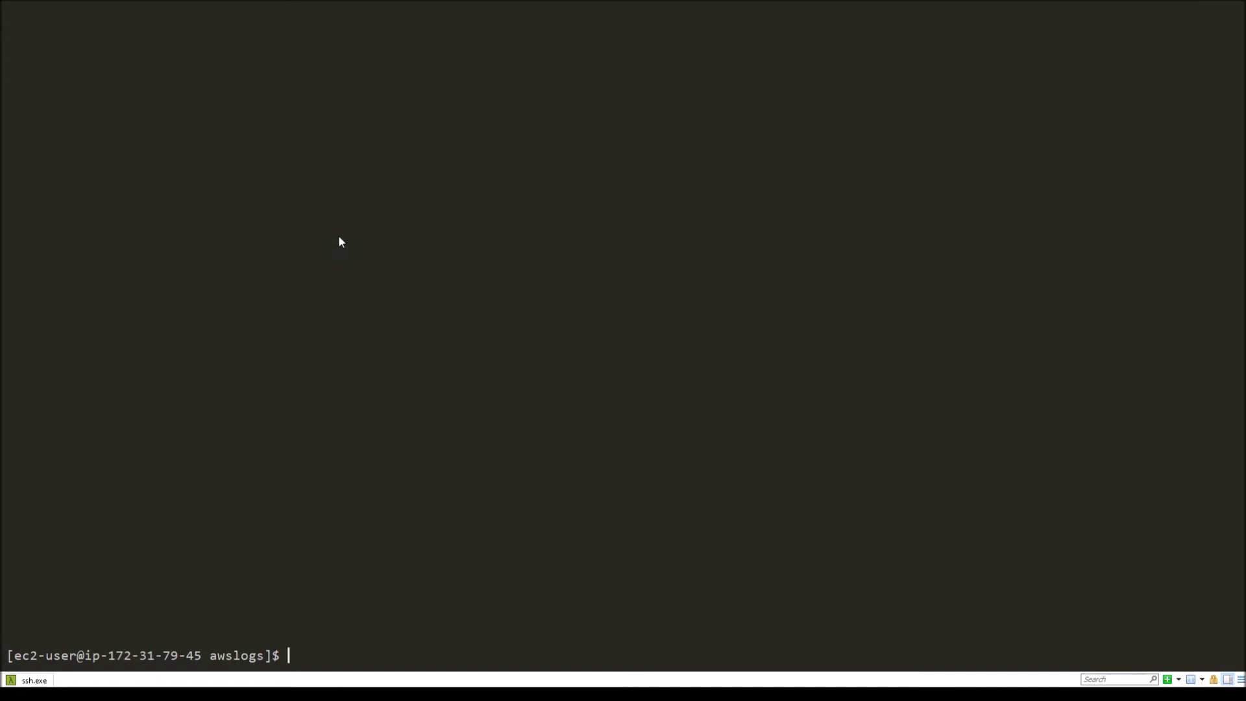
Step: Start the awslogs service with sudo service awslogs start
type("sudo service awslogs start")
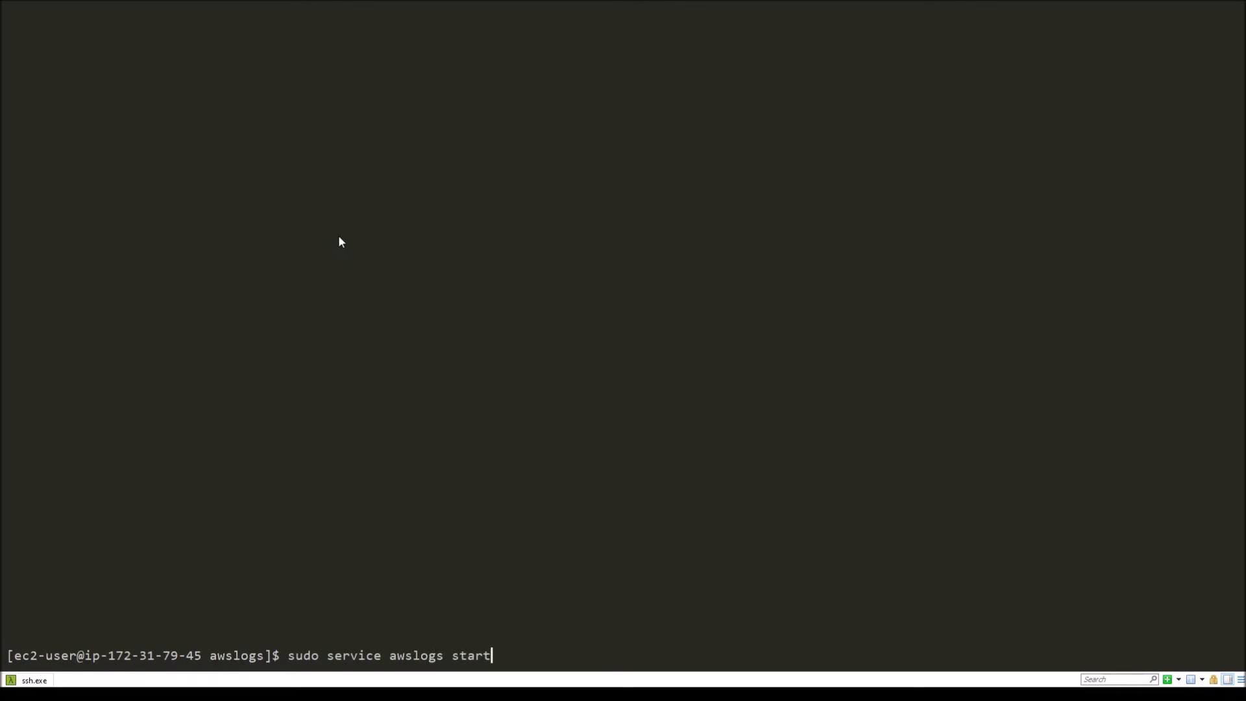
key("Return")
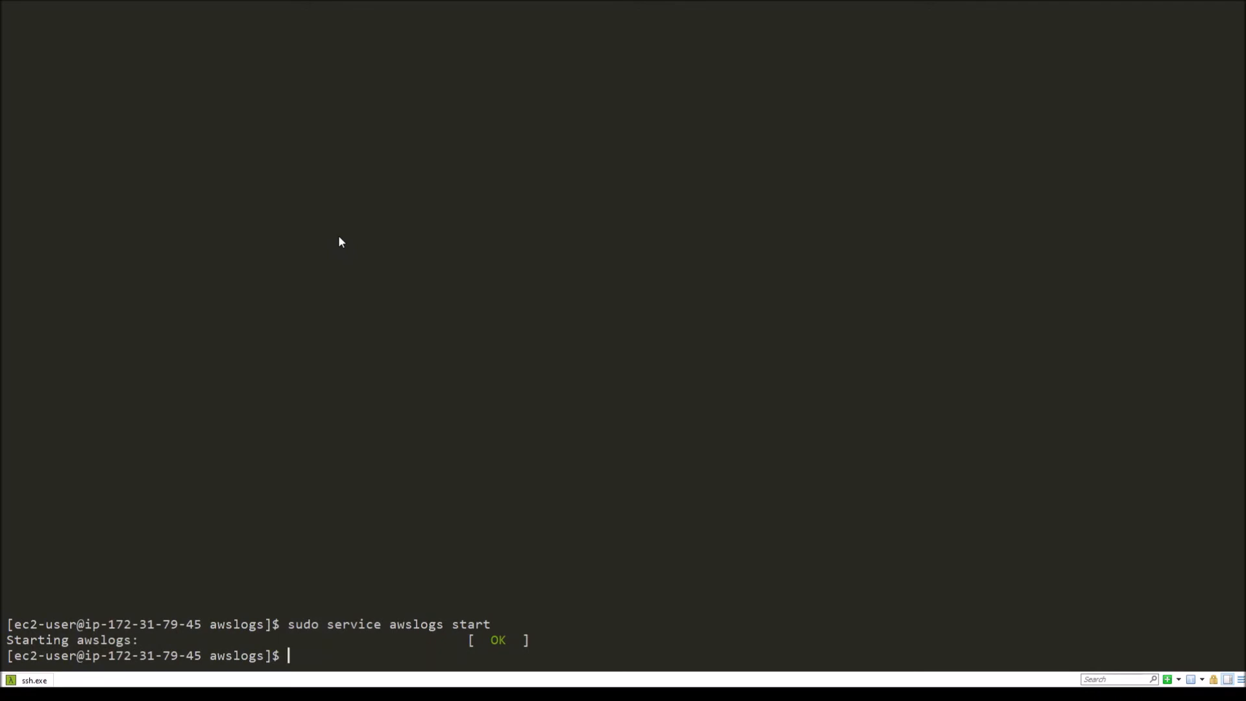
Step: Check the awslogs service with sudo service awslogs status
type("sudo service awslogs status")
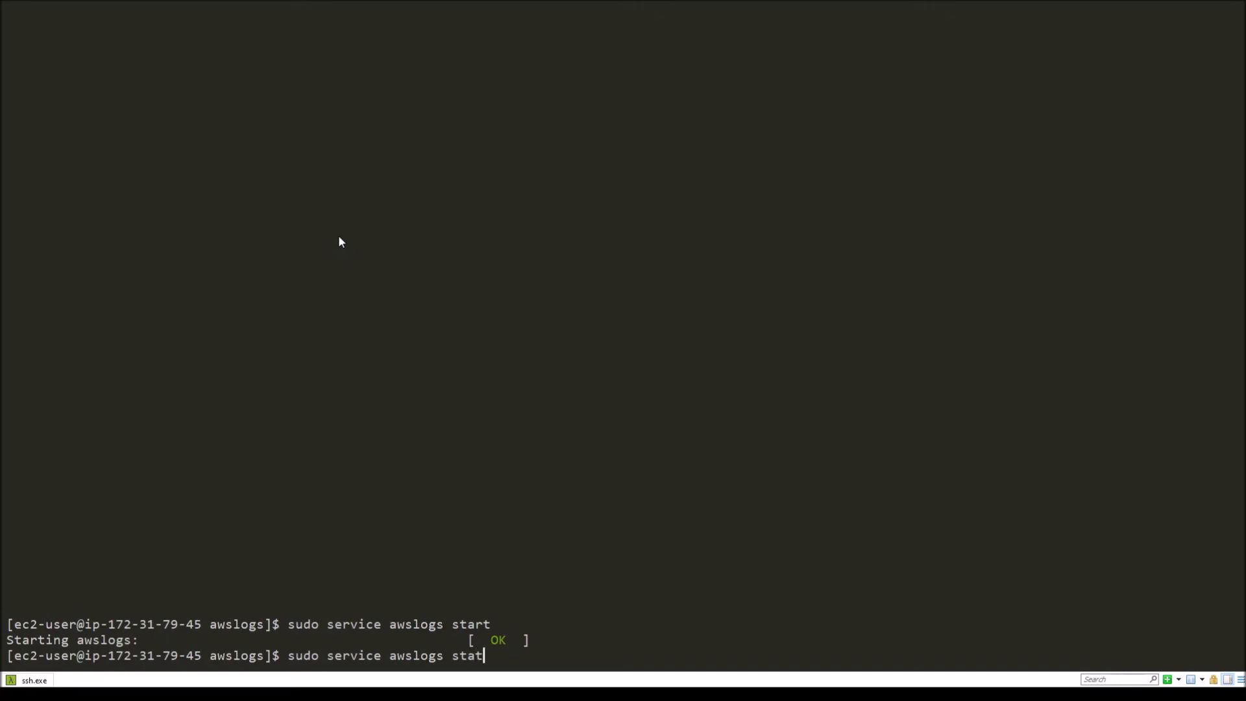
key("Return")
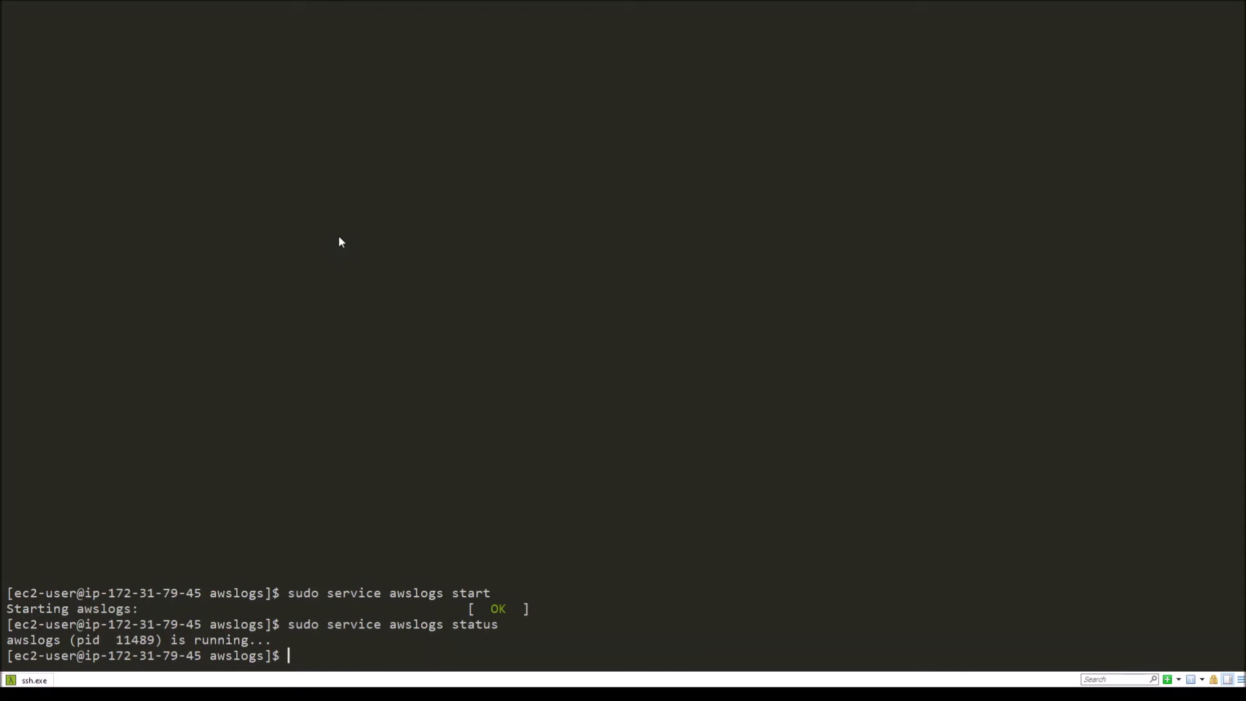
Step: Switch to the CloudWatch console and open the server_logs log group to view its log streams
left_click(339, 237)
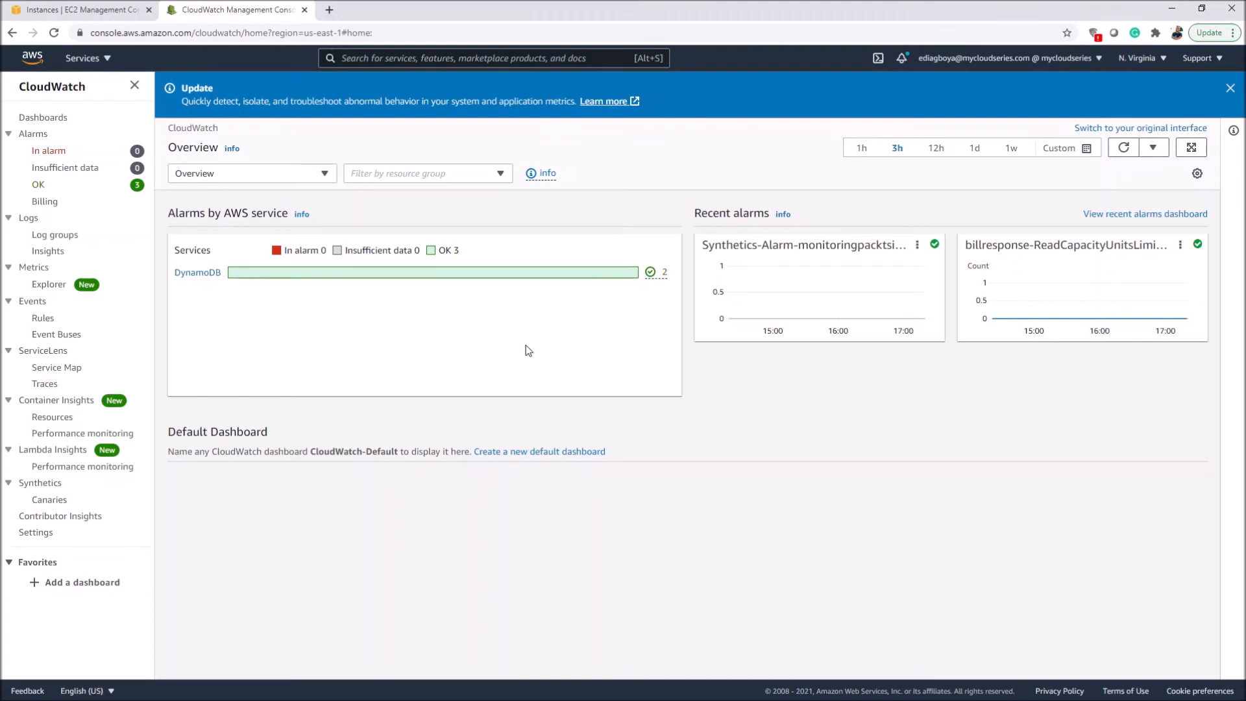
left_click(53, 235)
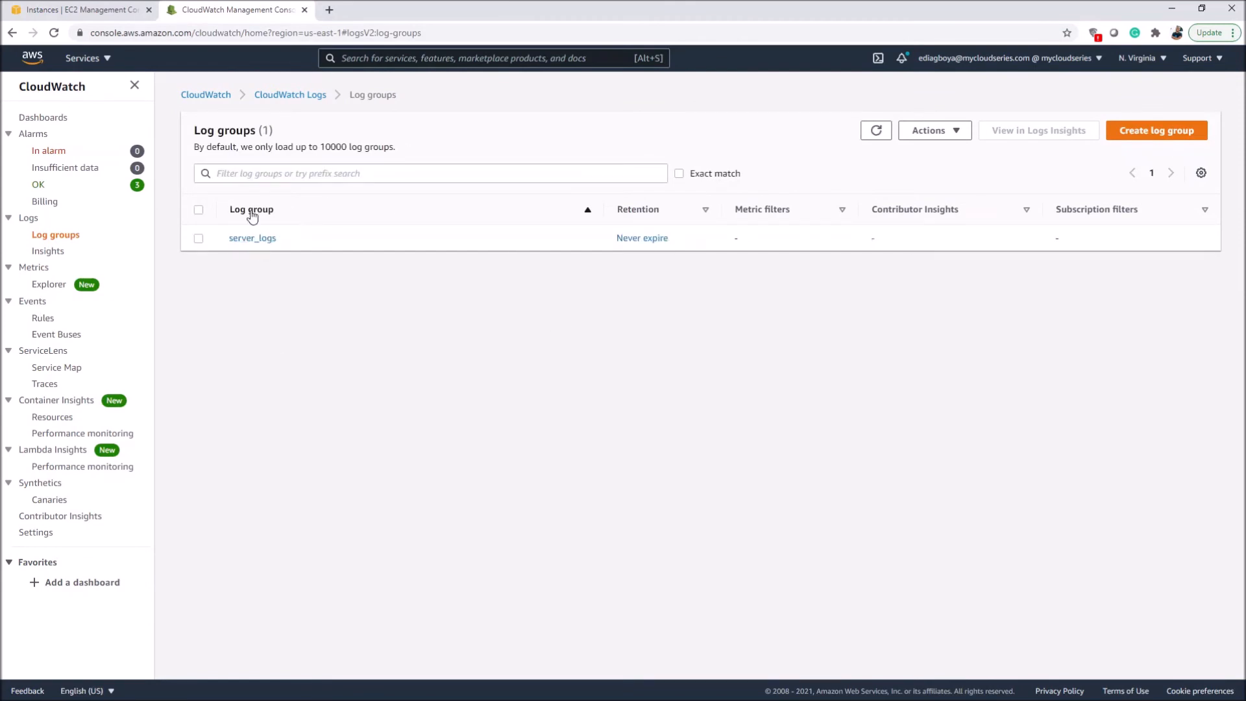
left_click(253, 240)
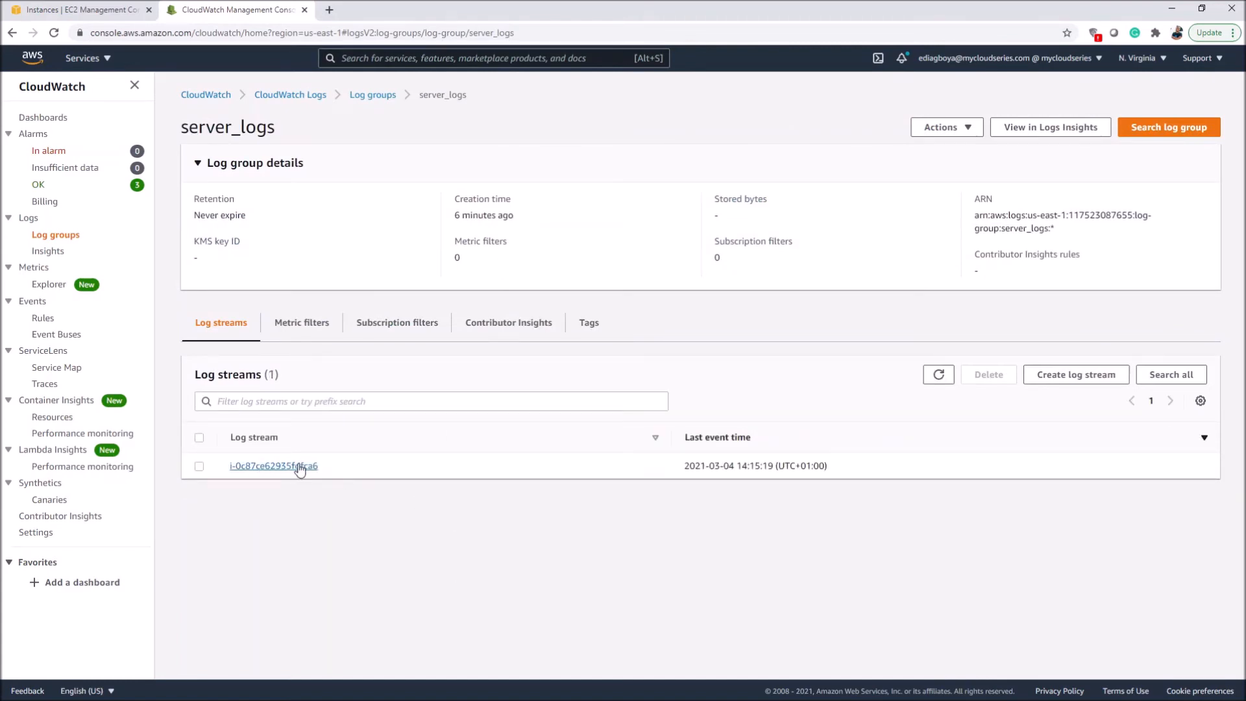
Step: Open the EC2 instance's log stream in server_logs and look through its log events
left_click(286, 466)
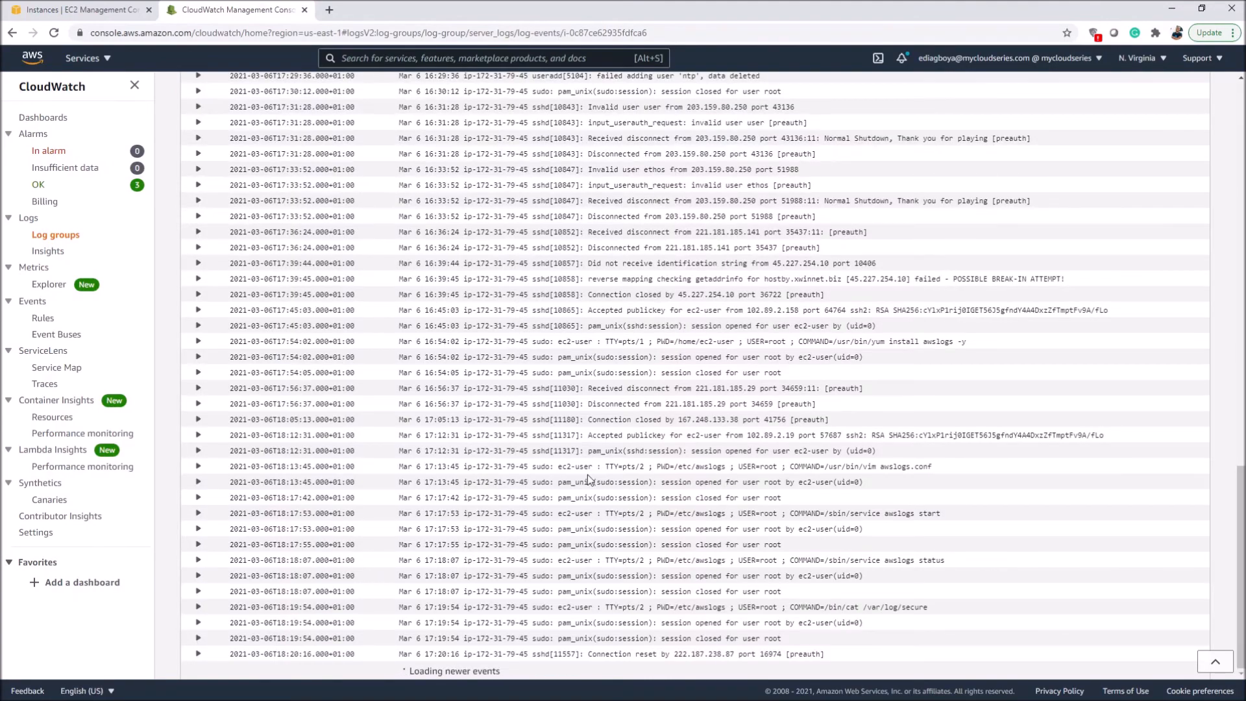
scroll(587, 474, "up", 15)
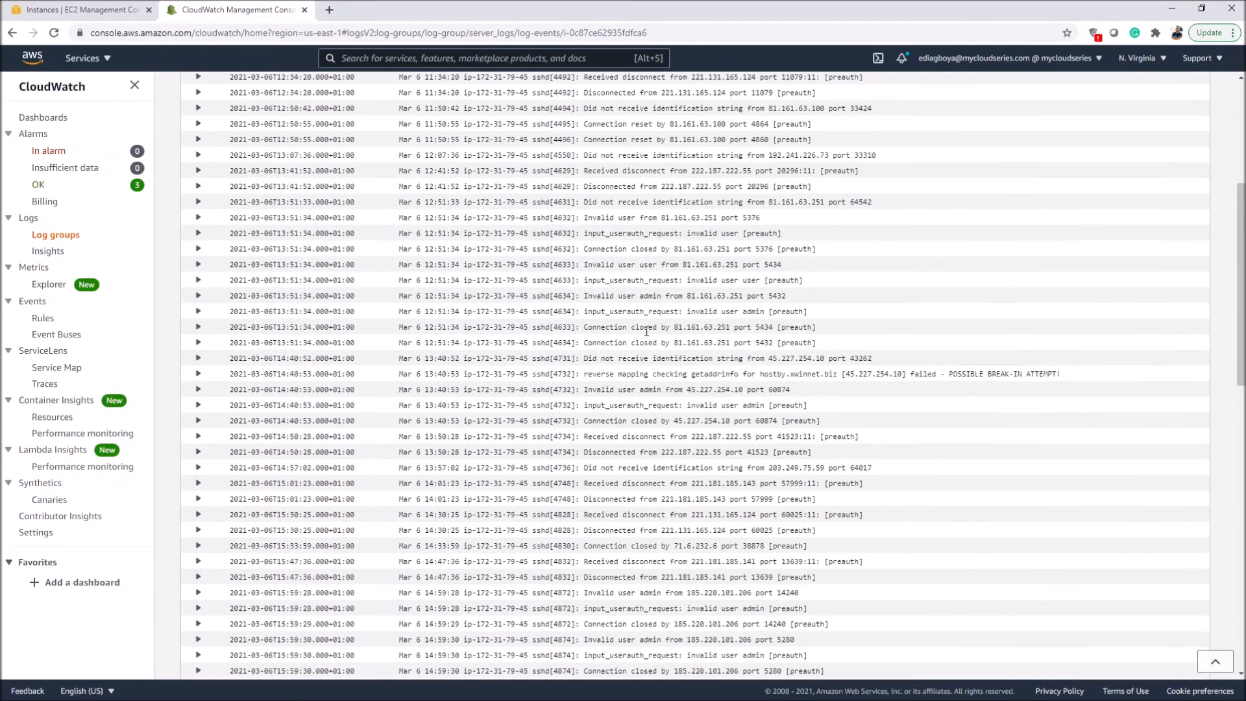
scroll(646, 332, "up", 5)
scroll(647, 332, "down", 8)
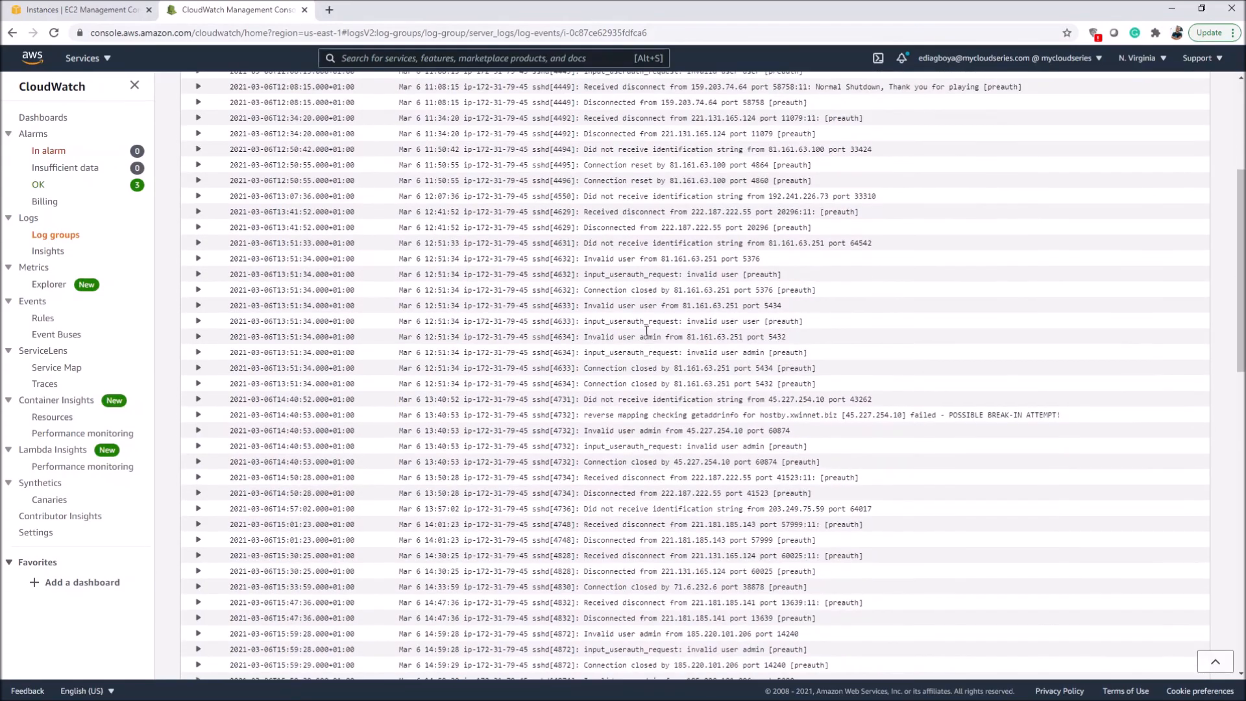
scroll(654, 369, "up", 8)
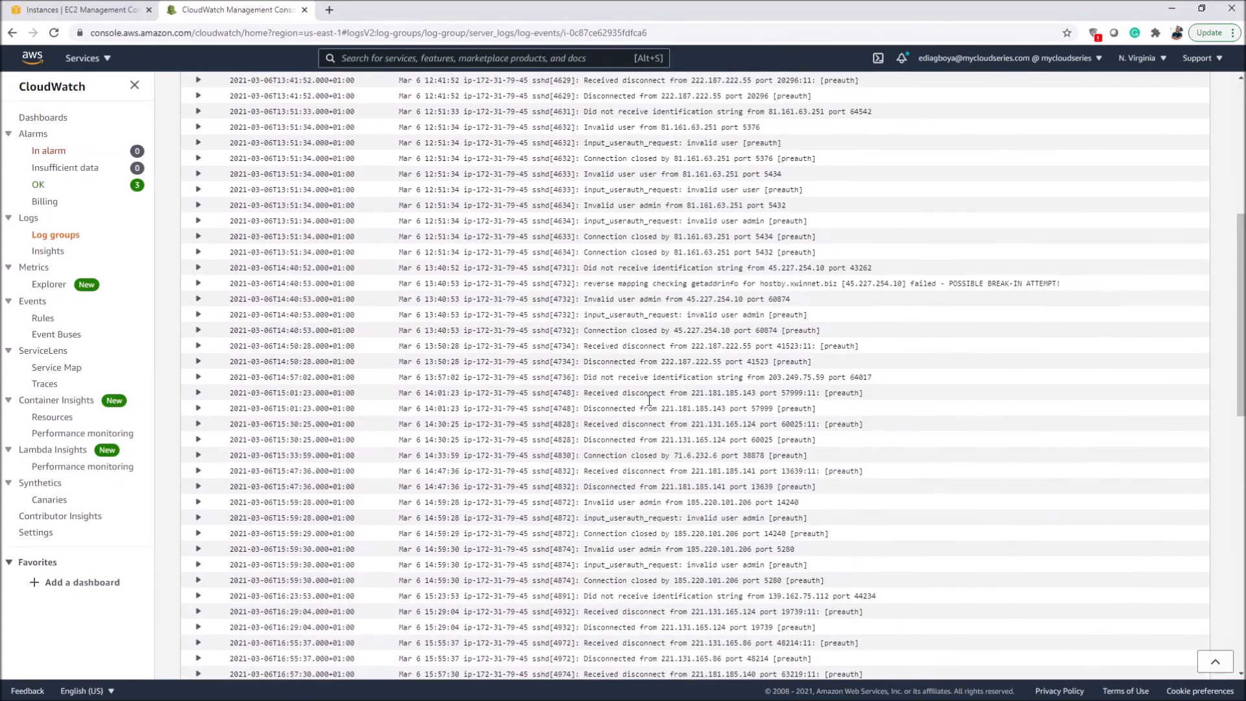
scroll(633, 406, "down", 5)
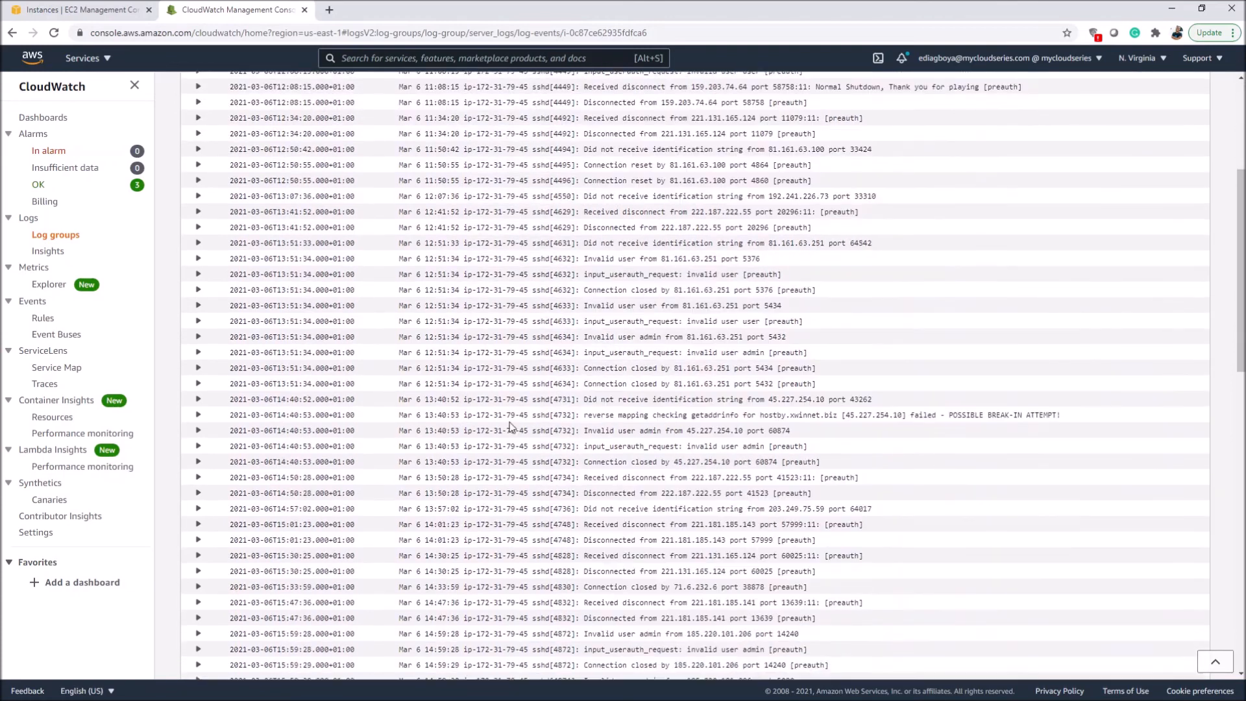
scroll(532, 396, "up", 5)
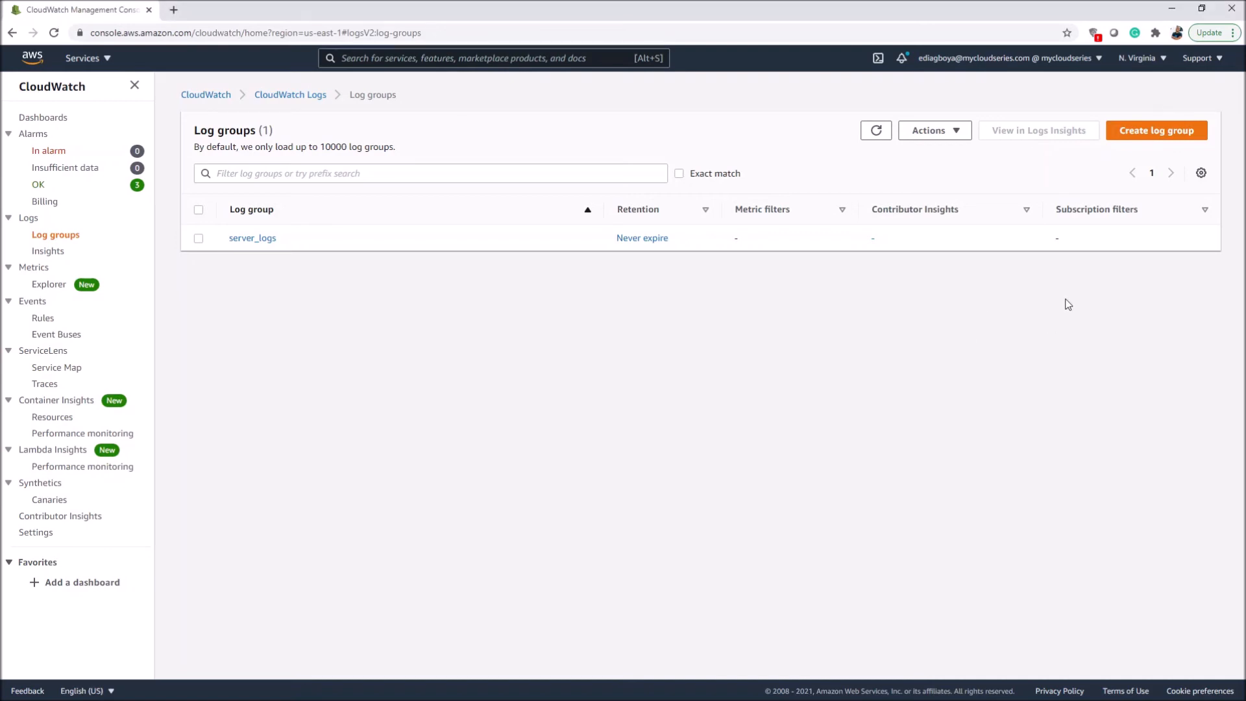
Step: From the log groups list, open server_logs and its instance log stream to show the log events
left_click(239, 240)
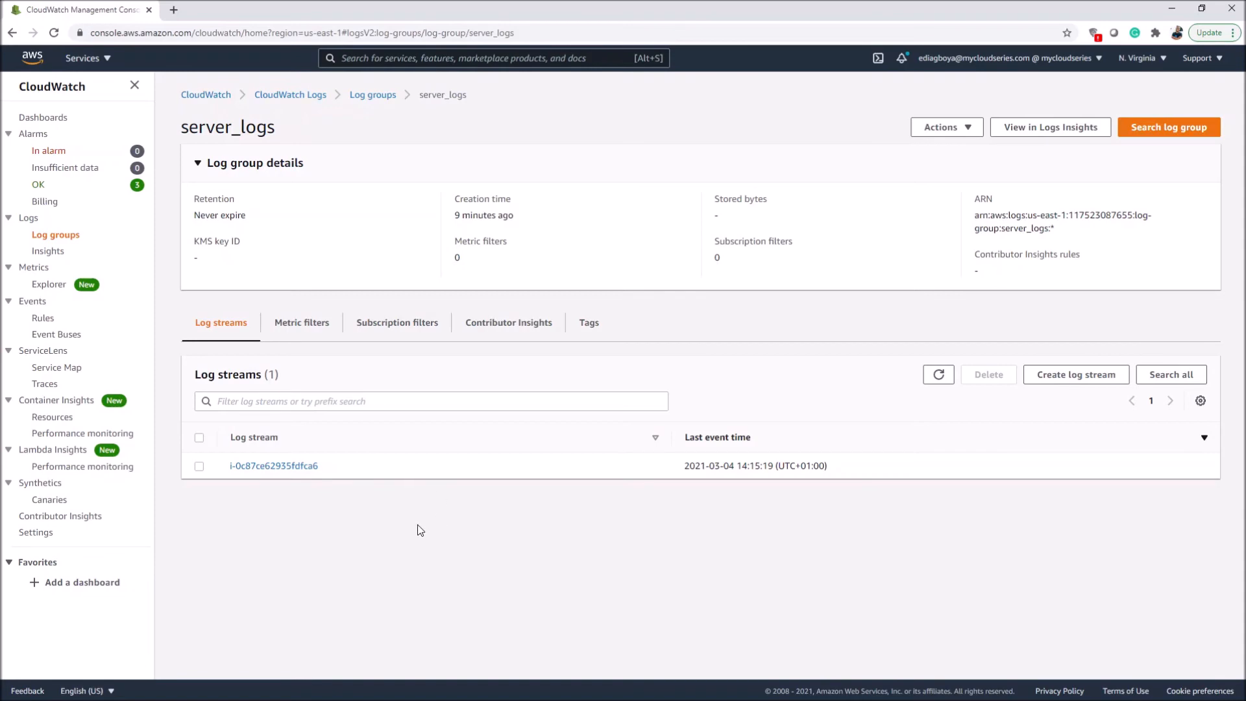
left_click(259, 466)
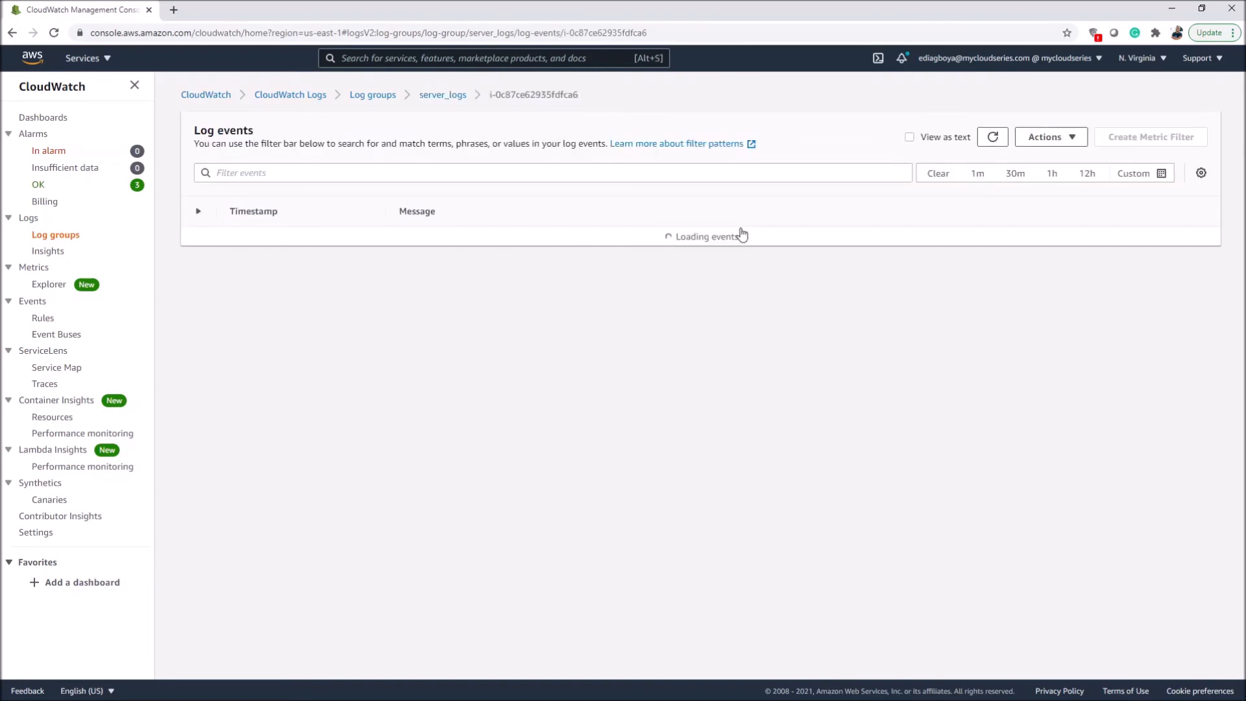
scroll(742, 233, "up", 15)
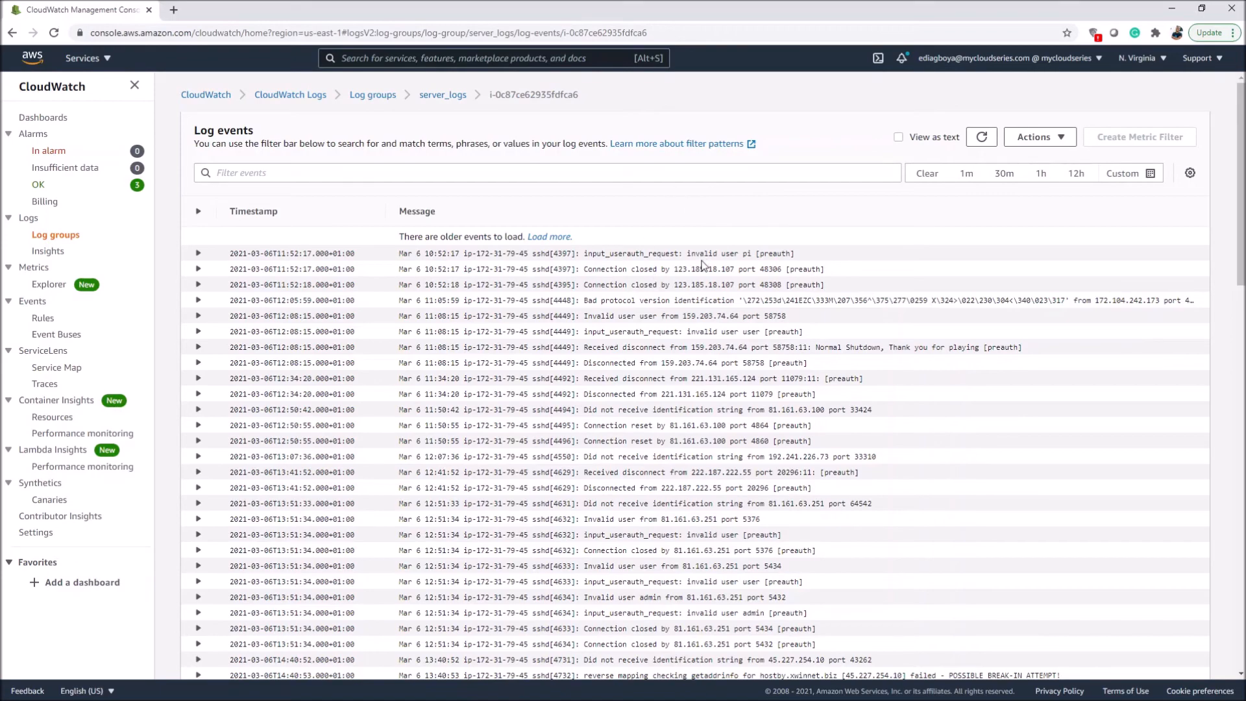
scroll(403, 430, "down", 1)
scroll(402, 429, "up", 1)
Step: Filter the log stream's events by the term "invalid" and review the matching entries
left_click(497, 174)
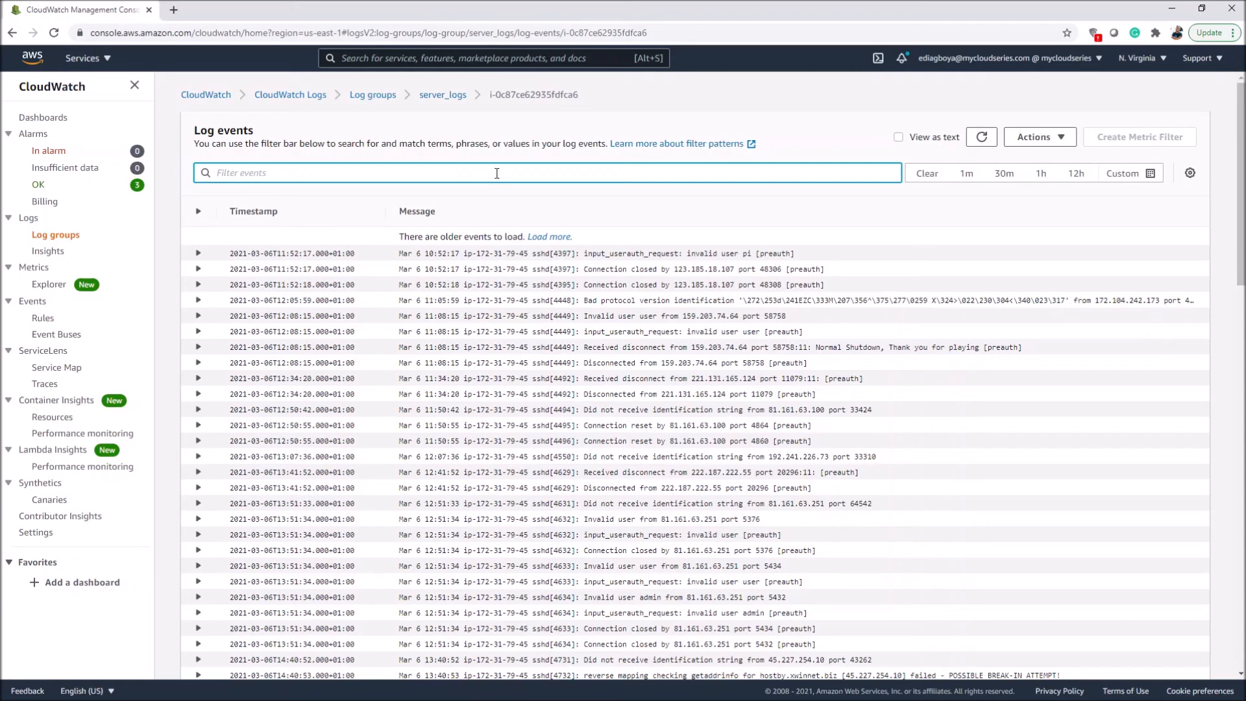
type("invalid")
key("Return")
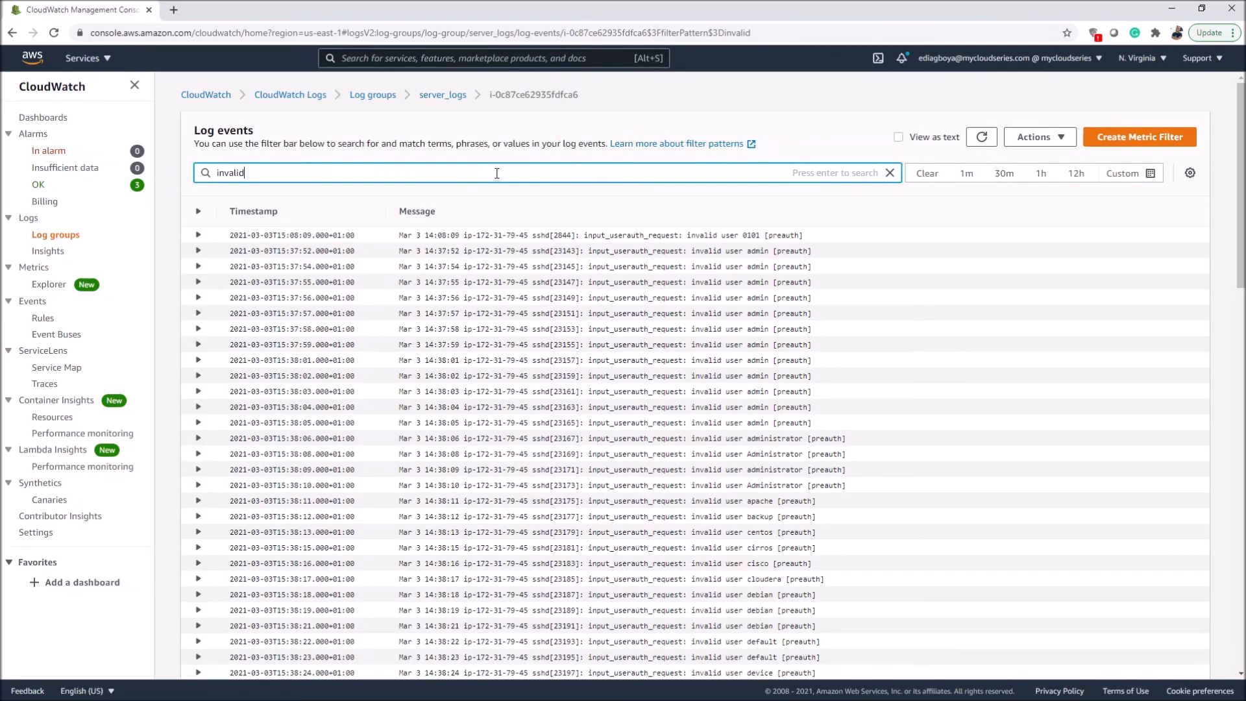
scroll(742, 392, "down", 5)
scroll(587, 324, "up", 5)
Step: Start a metric filter from the current search, naming it invaliduserfilter with the new metric namespace ServerMetrics
left_click(1117, 139)
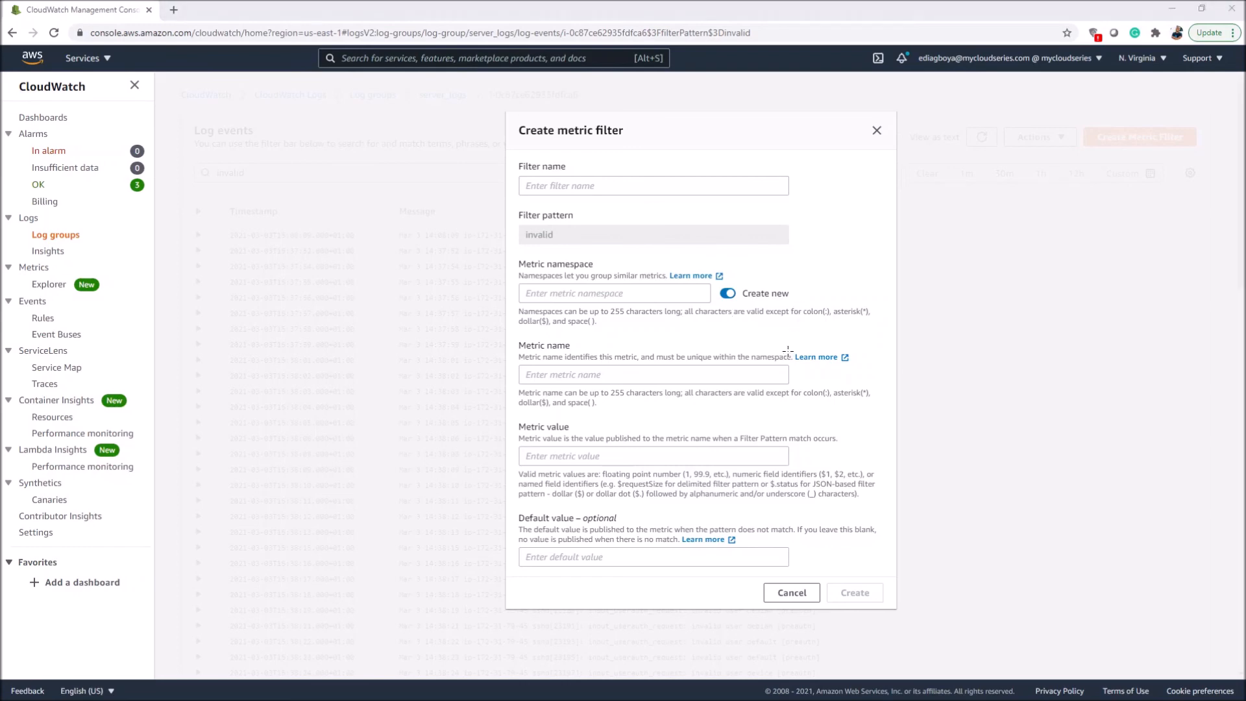
left_click(660, 186)
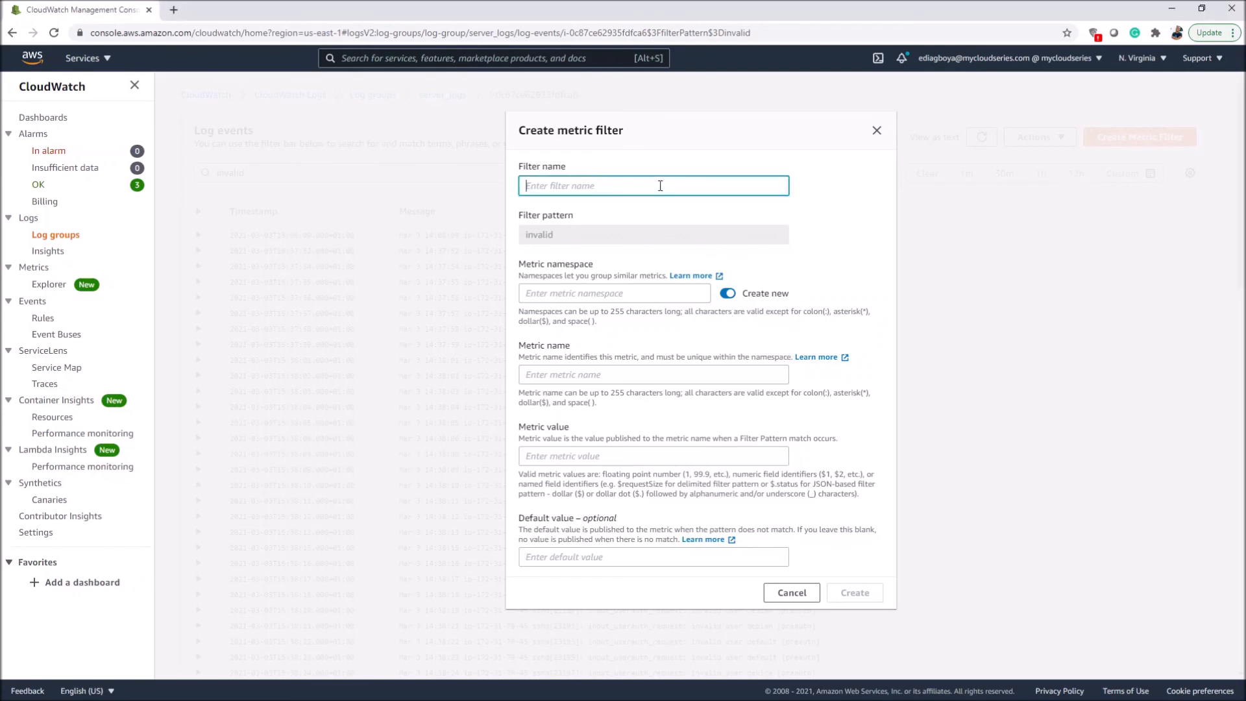
type("invaliduserfilter")
left_click(639, 295)
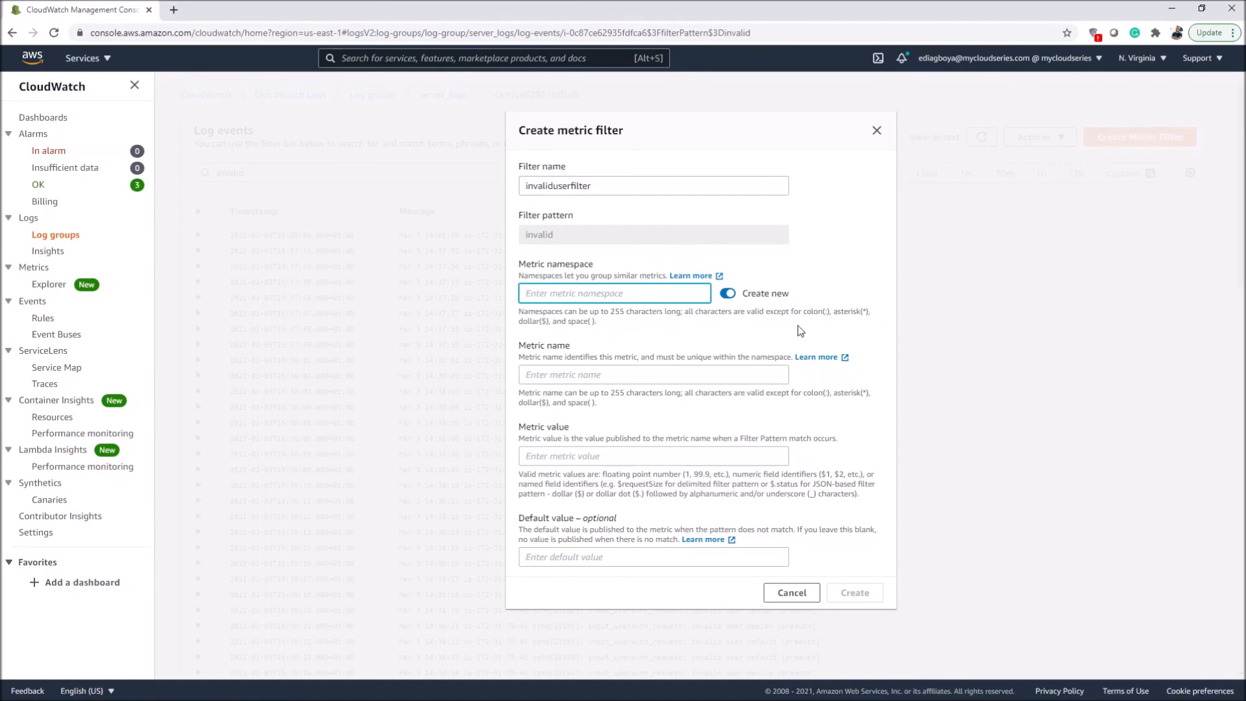
type("ServerMetrics")
key("super+shift+s")
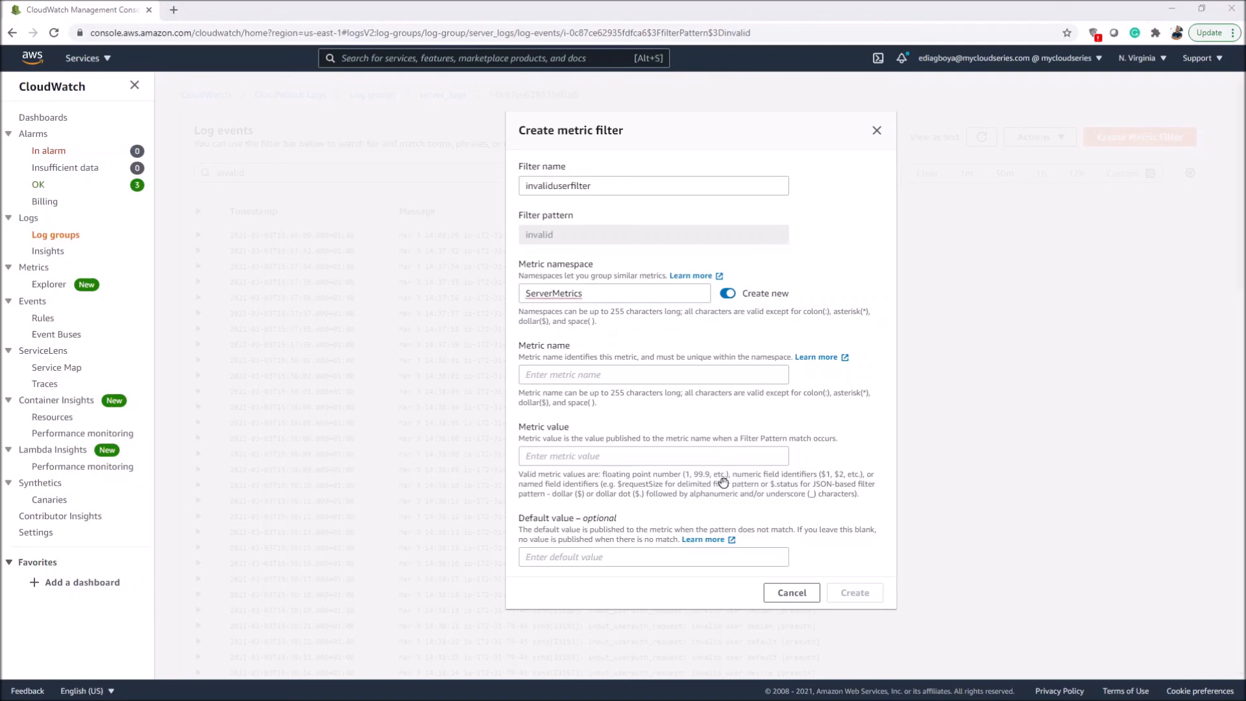
key("Escape")
Step: Set the metric filter's metric name to invaliduser and its metric value to 1
left_click(679, 371)
key("super+shift+s")
key("Escape")
type("invaliduser")
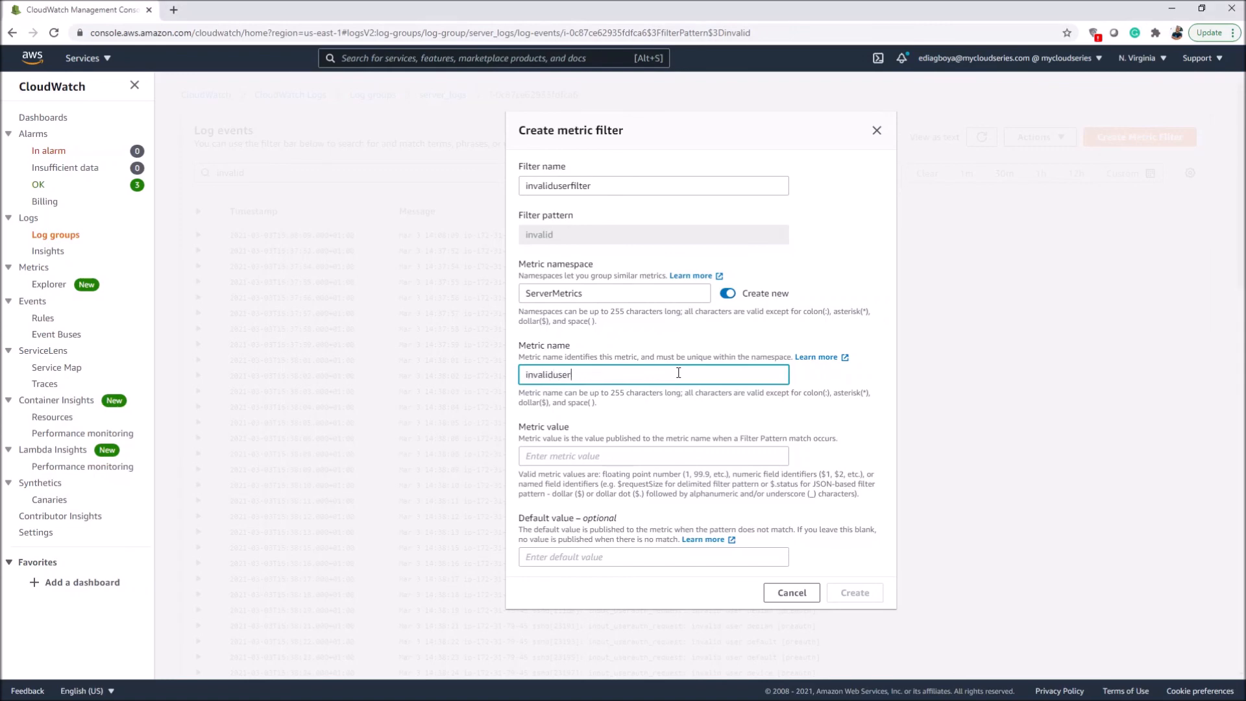
key("super+shift+s")
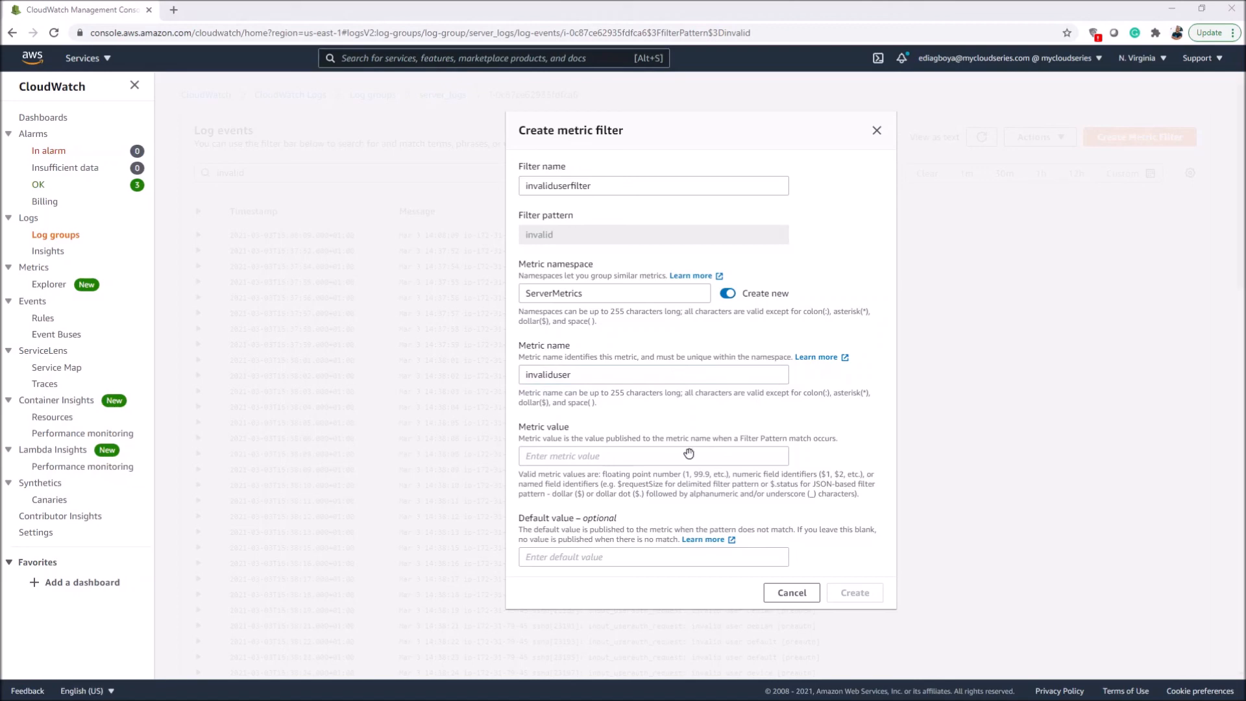
left_click(593, 449)
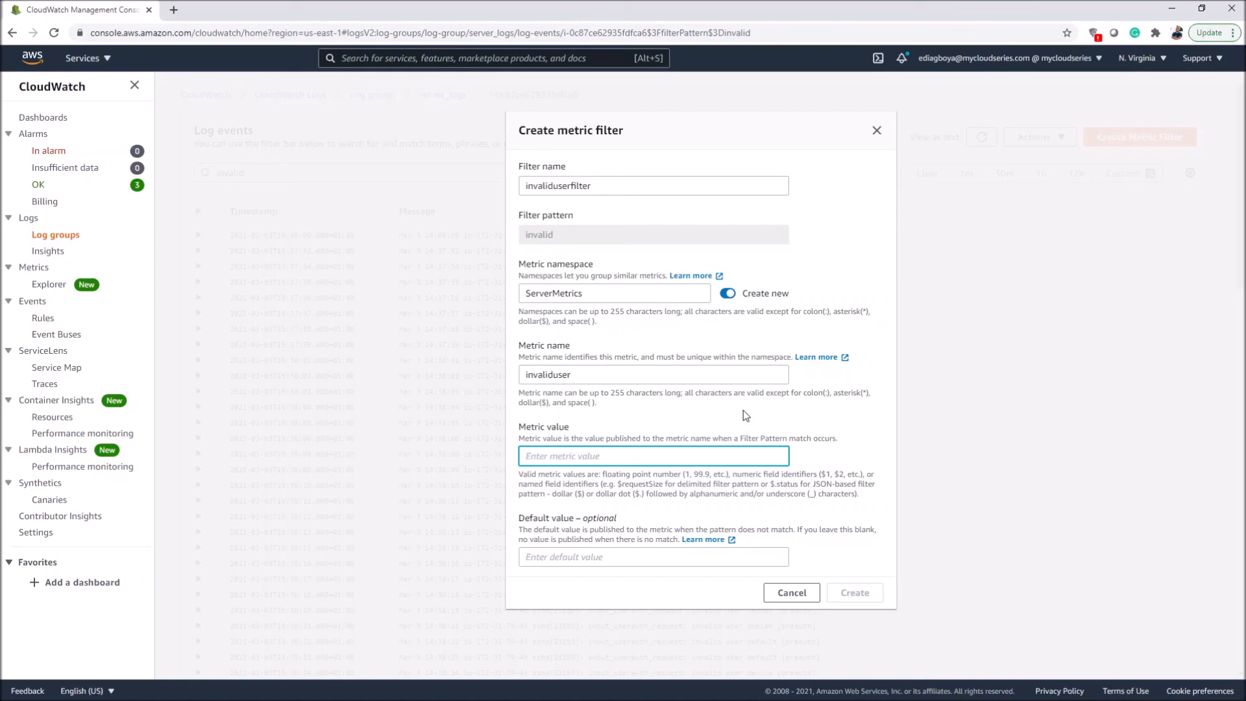
type("1")
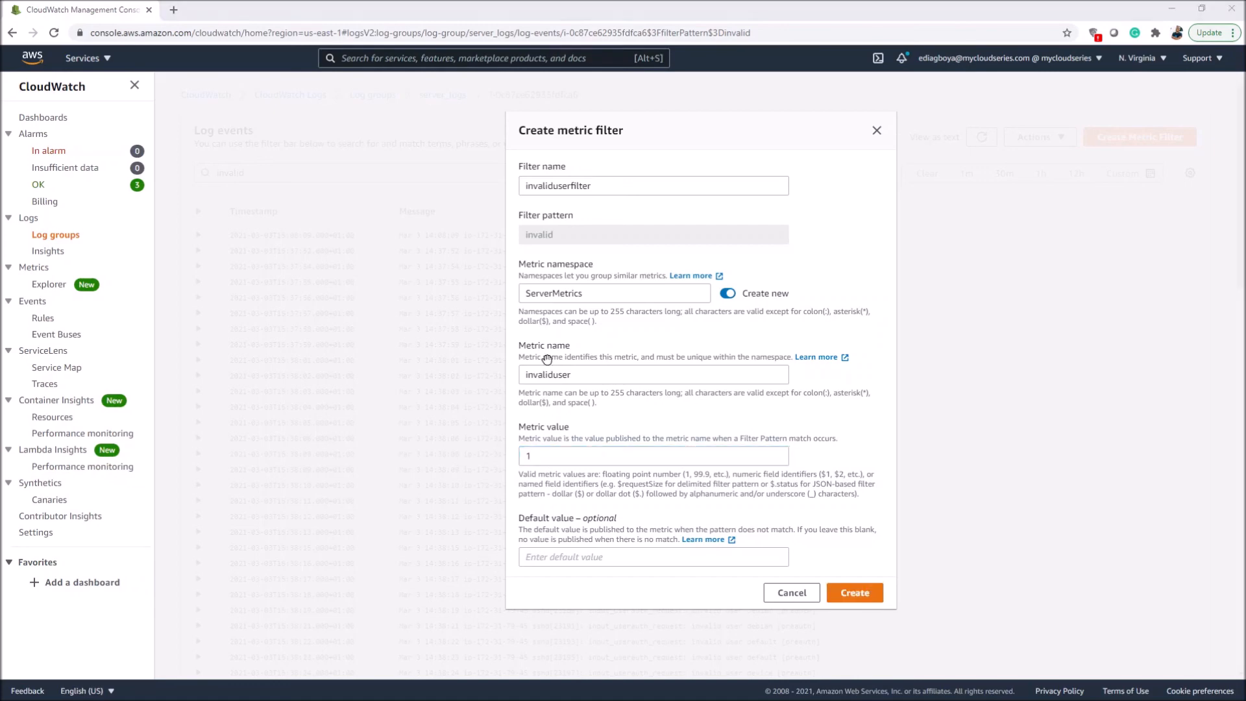
left_click(792, 461)
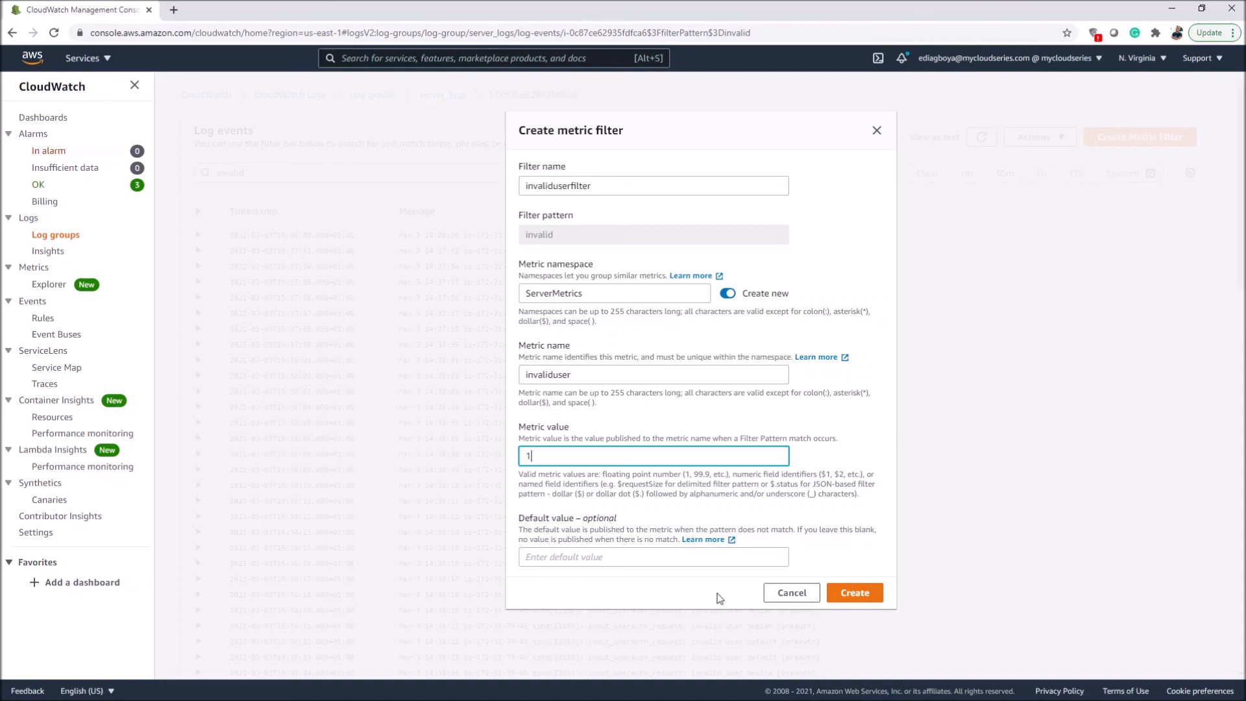
Step: Set the metric filter's default value to 0 and create the filter
left_click(598, 558)
type("0")
key("BackSpace")
type("0")
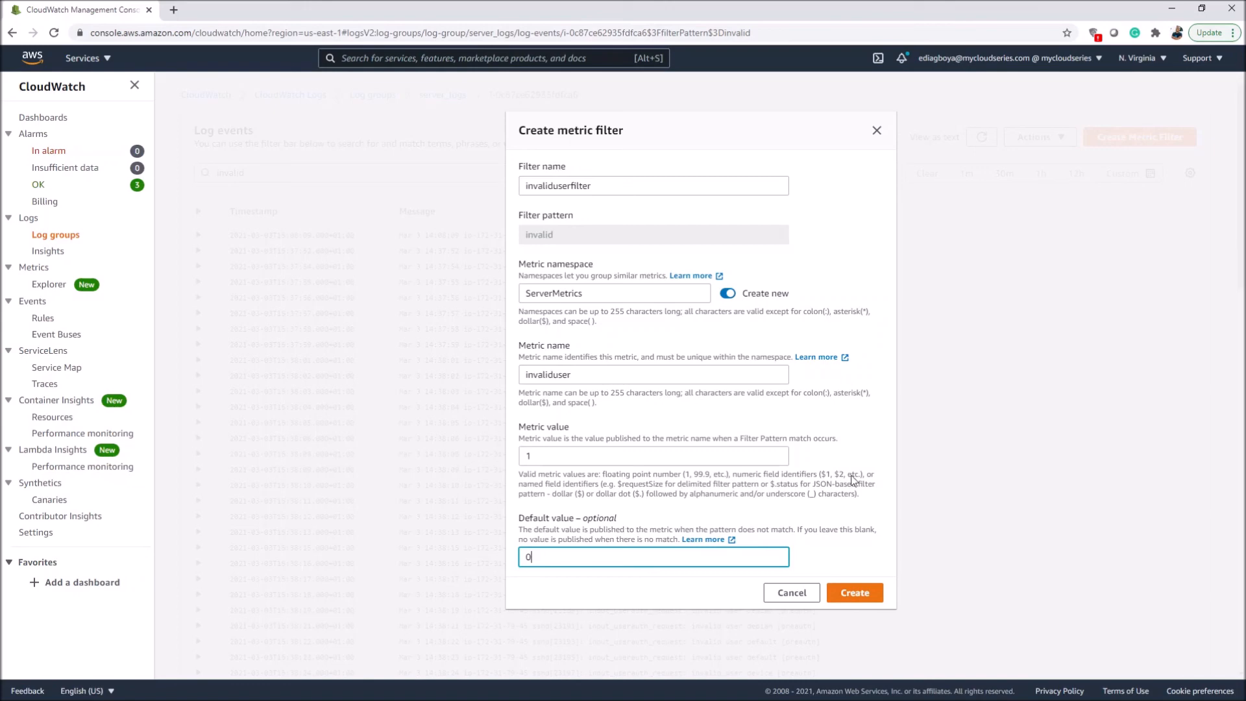
left_click(863, 601)
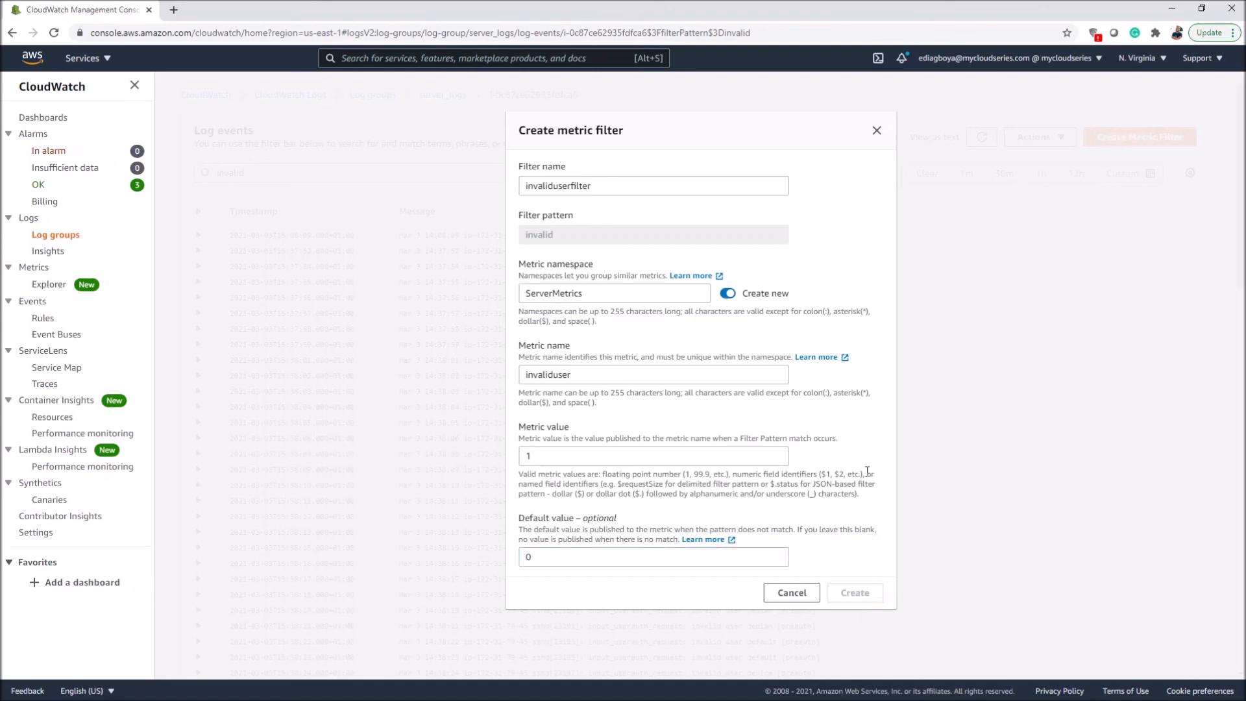